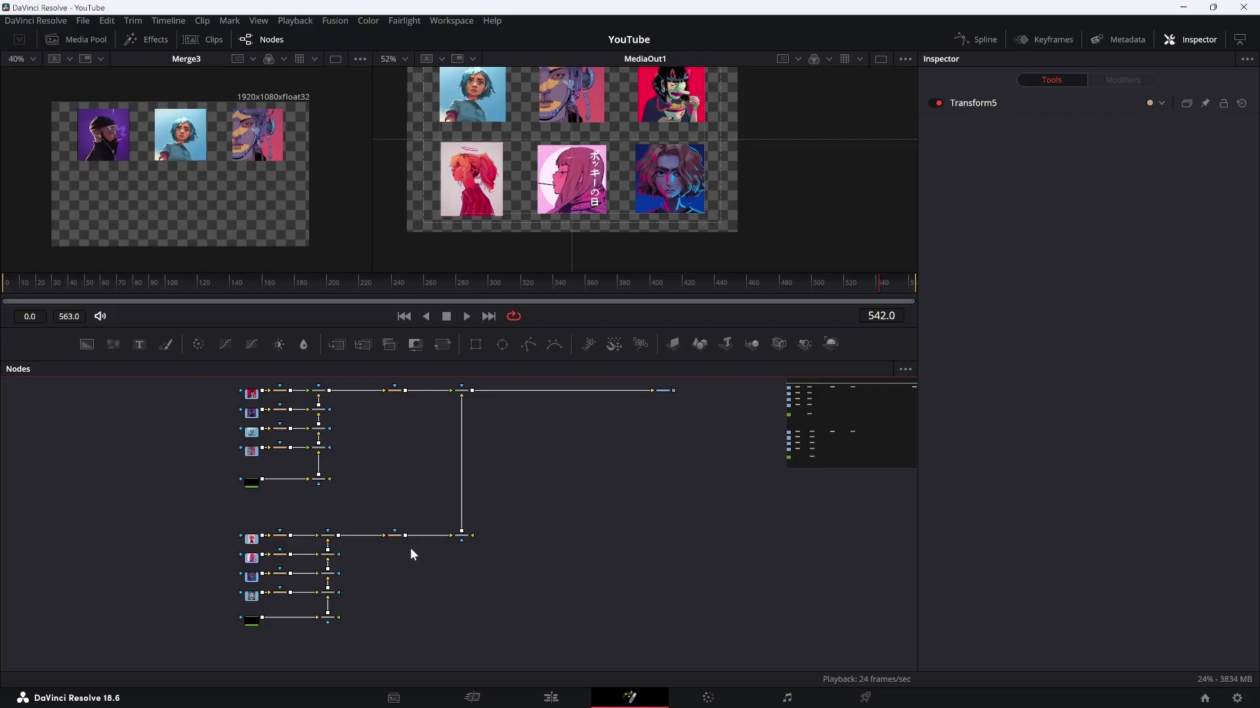
Box-select the upper node group and then the lower node group to point them out
scroll(419, 565, up, 2)
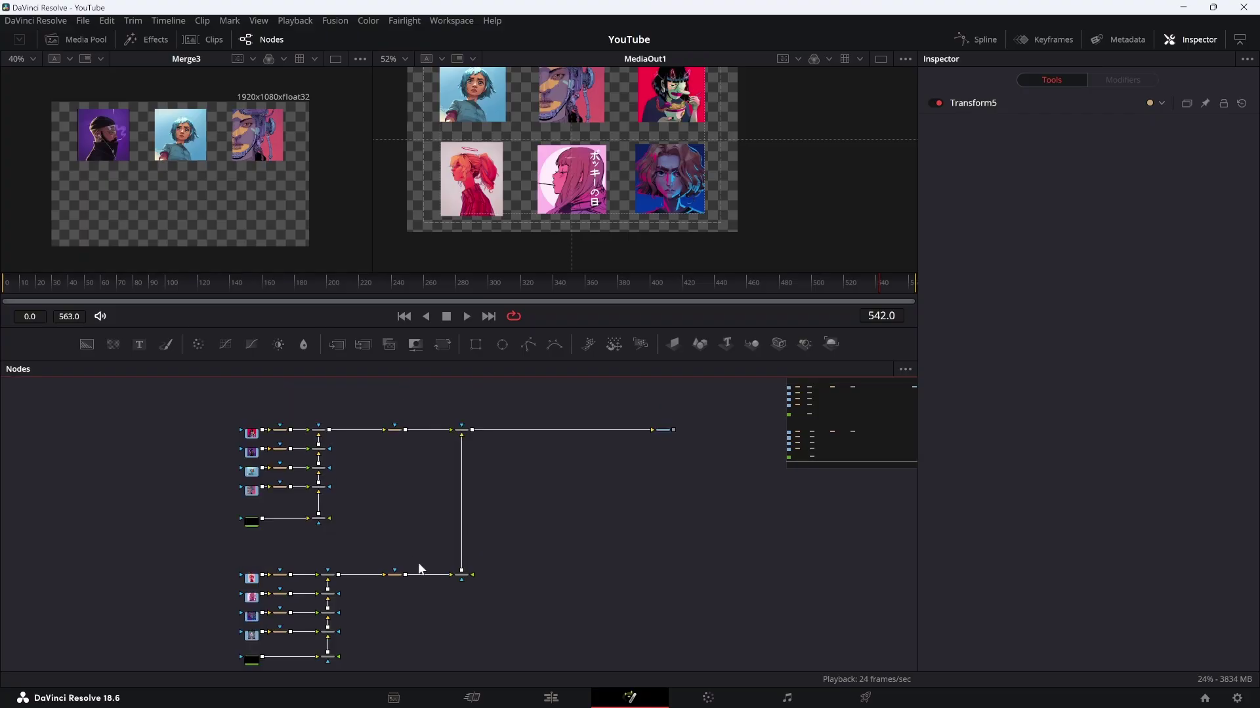
drag(214, 407, 347, 555)
scroll(240, 561, down, 2)
drag(224, 522, 362, 654)
scroll(418, 610, up, 2)
Select the merge column with Merge16 and Merge2, then MediaOut1, and zoom onto the lower group
drag(386, 398, 405, 627)
drag(459, 406, 479, 646)
drag(654, 403, 676, 505)
scroll(279, 574, down, 5)
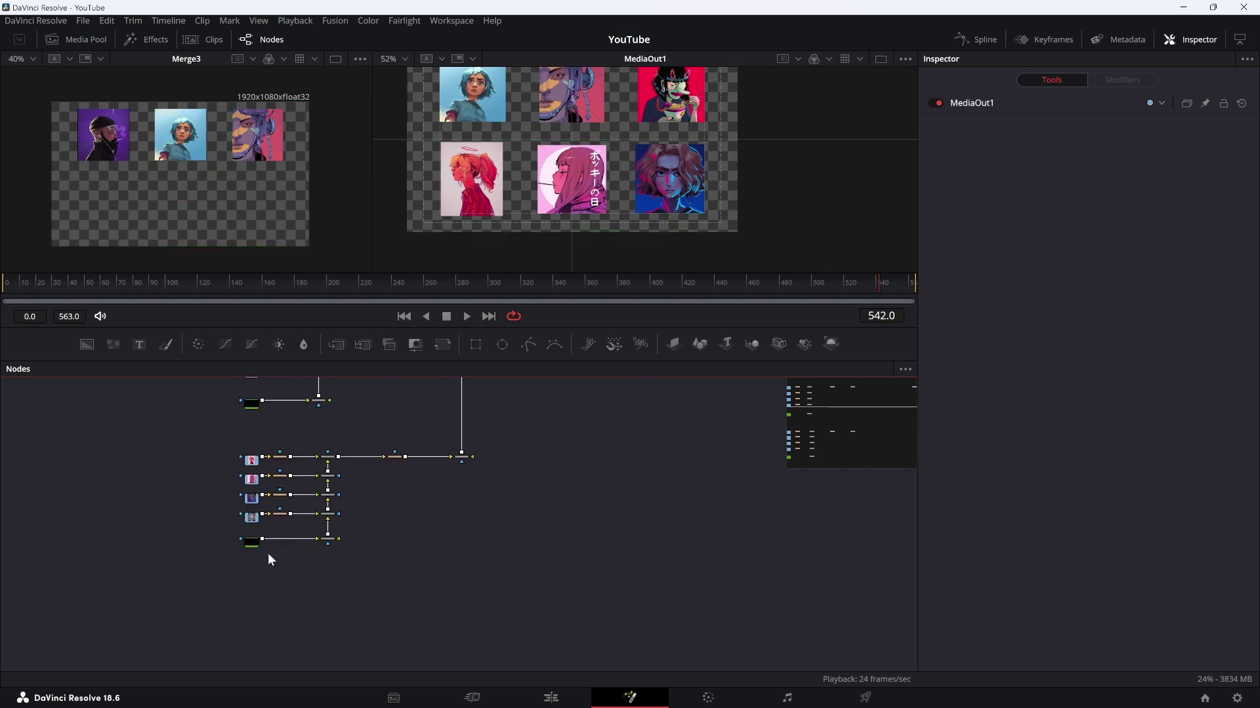
scroll(268, 553, up, 2)
scroll(242, 552, up, 3)
scroll(241, 552, up, 2)
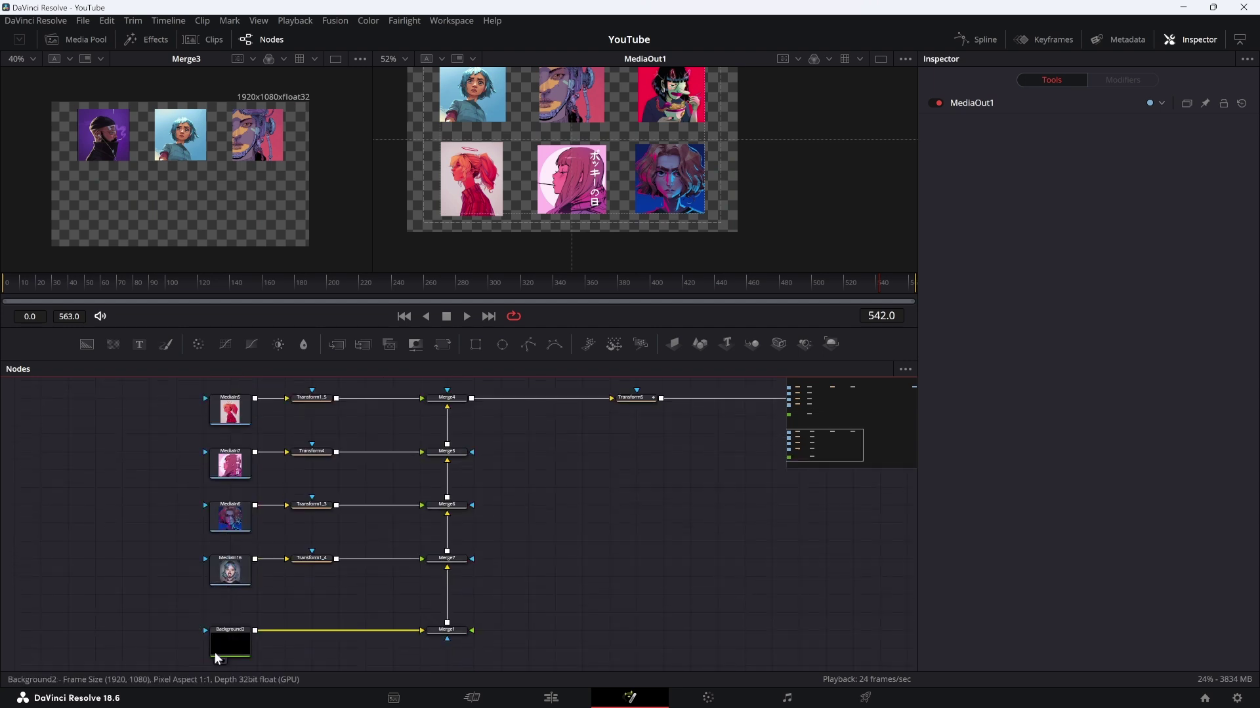
Preview Background2, Merge1, Merge7 and Merge6, highlighting MediaIn6 with Transform1_3
click(217, 661)
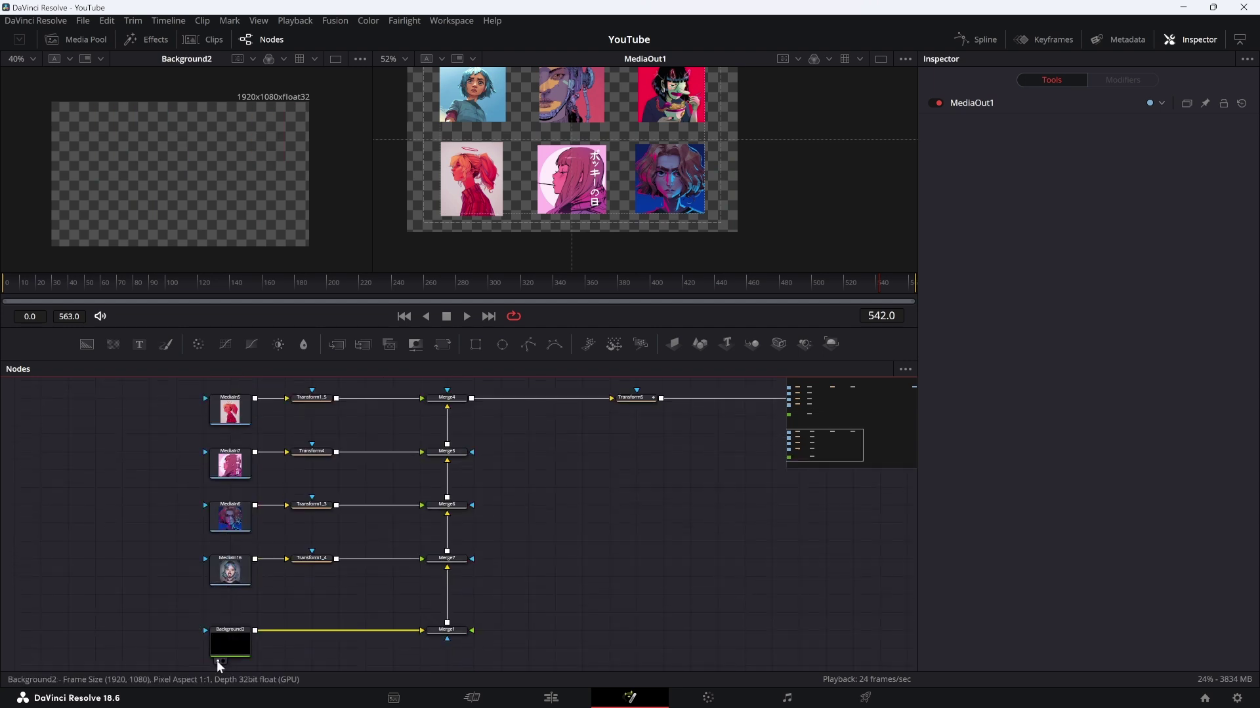
click(434, 639)
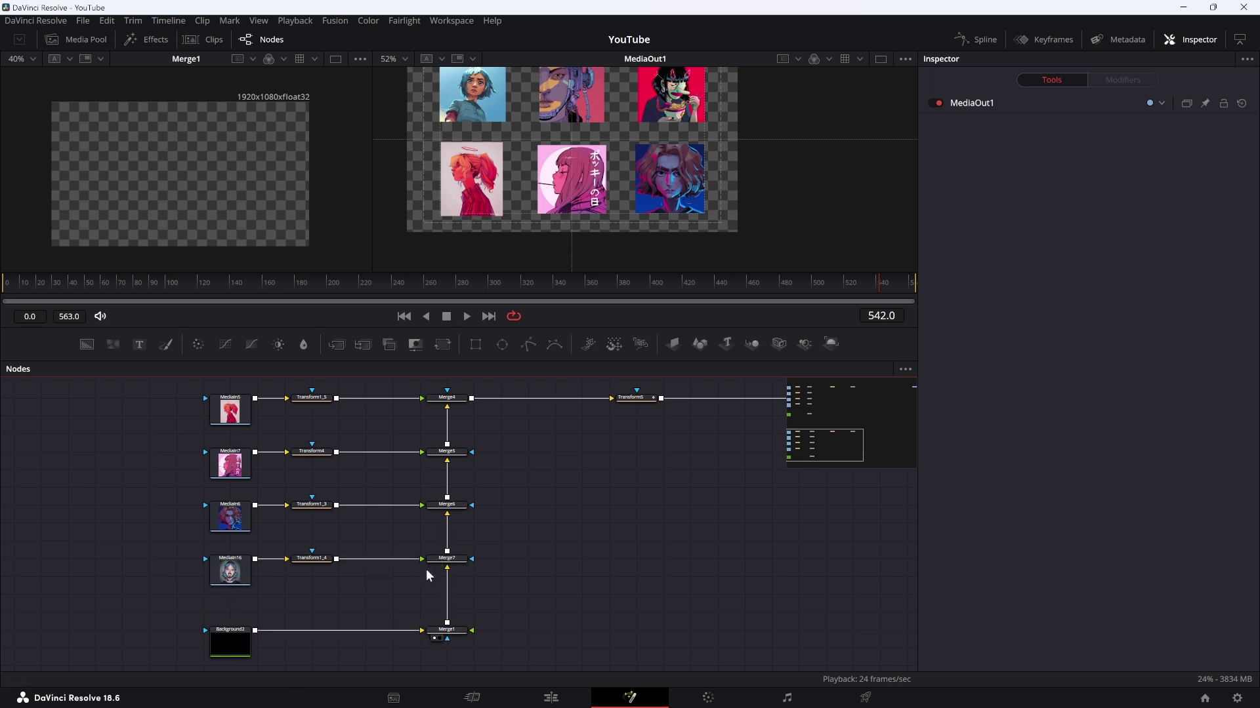
click(434, 567)
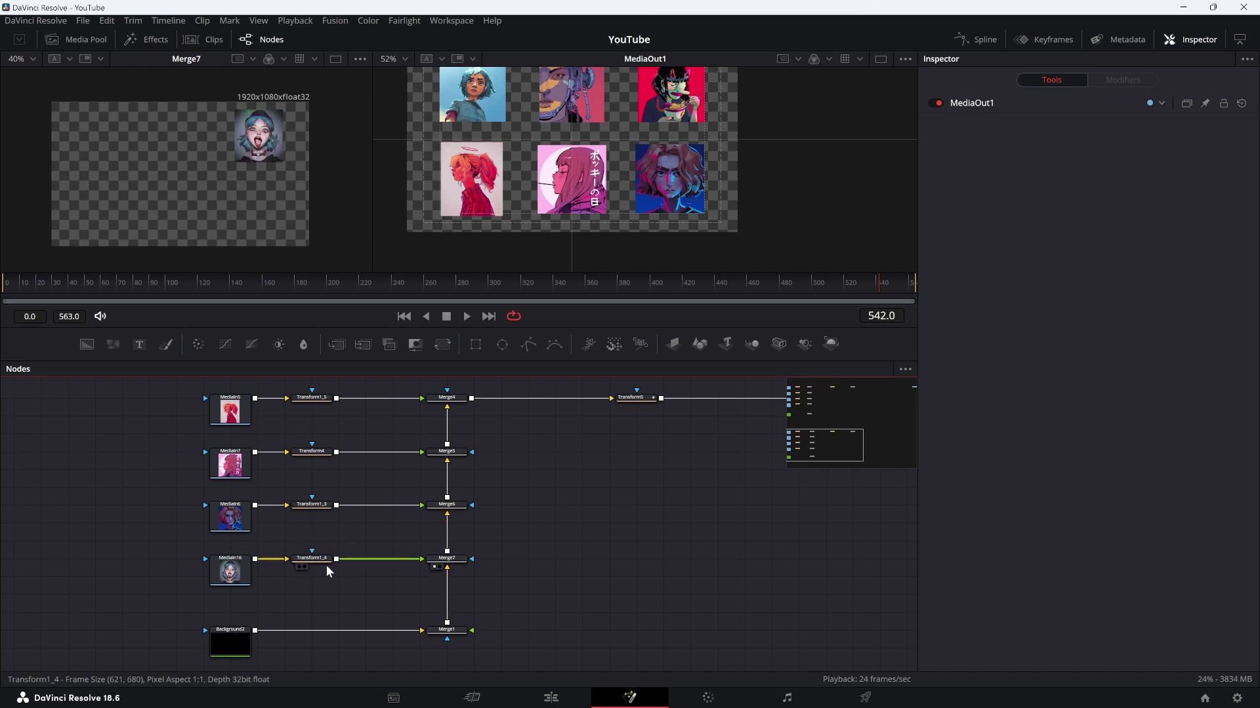
click(434, 513)
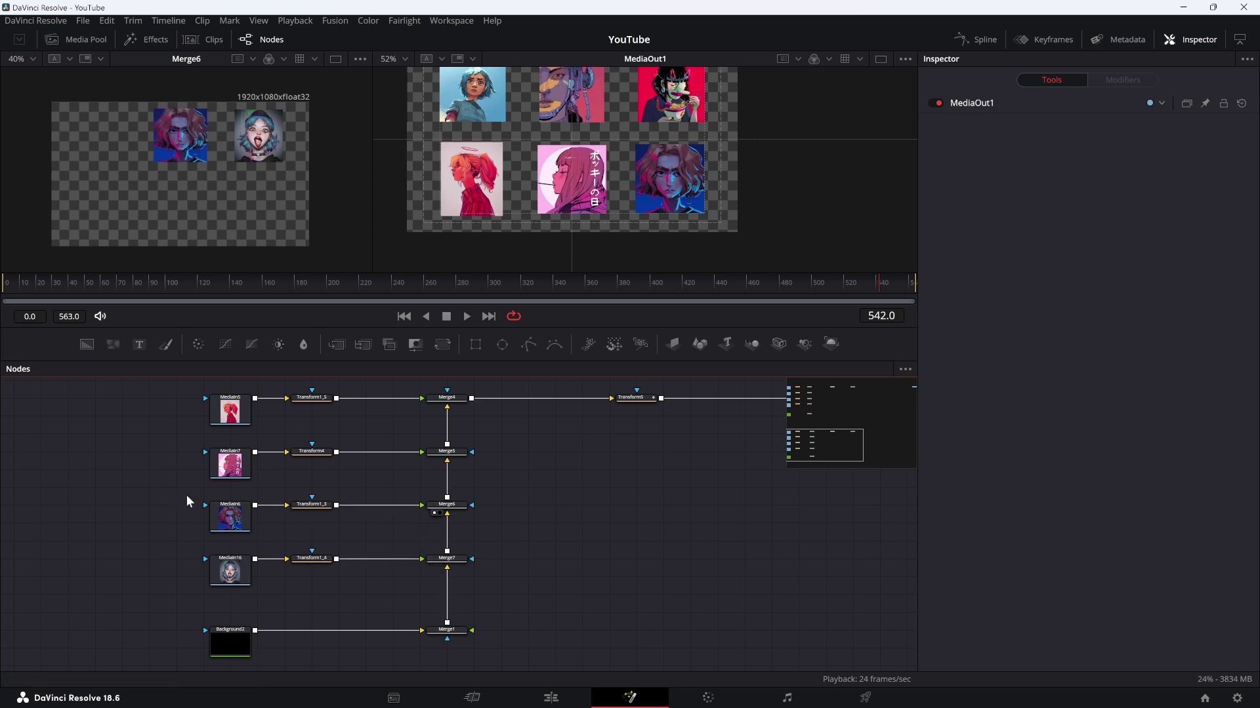
drag(188, 494, 380, 530)
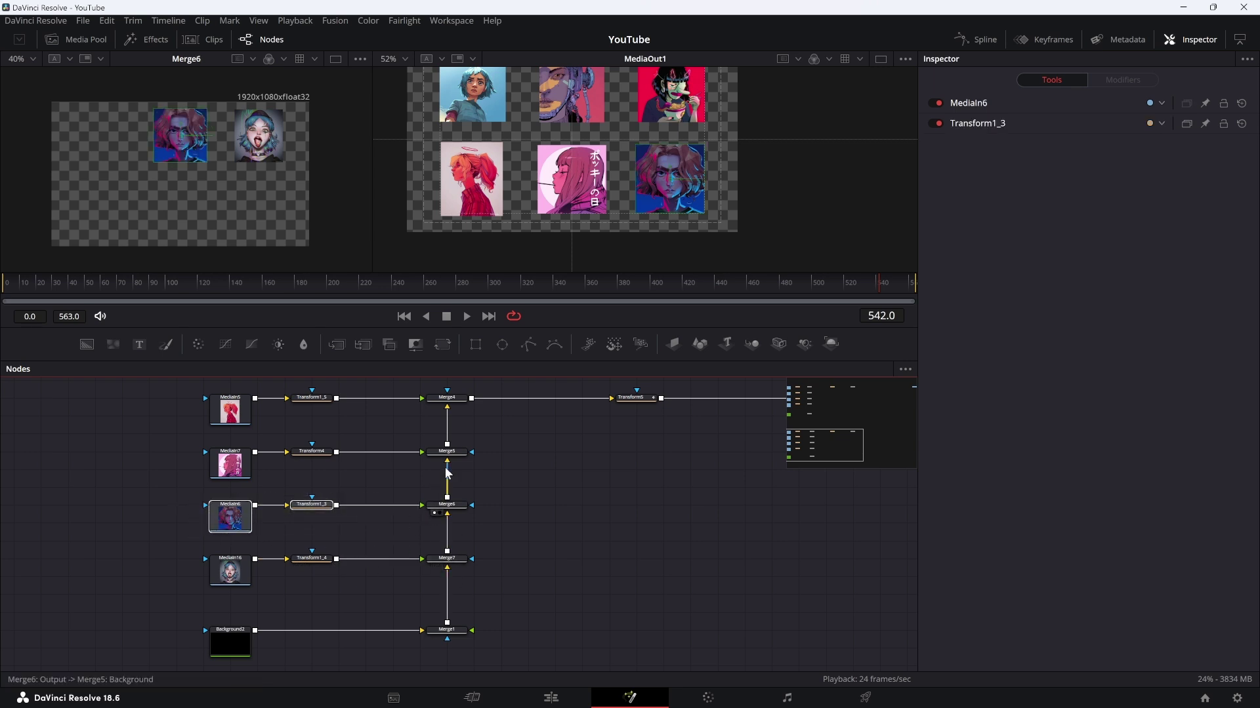
Preview Merge5 and Merge4, highlight MediaIn5 with Transform1_5, and show Transform5's settings (center X 0.795)
click(436, 460)
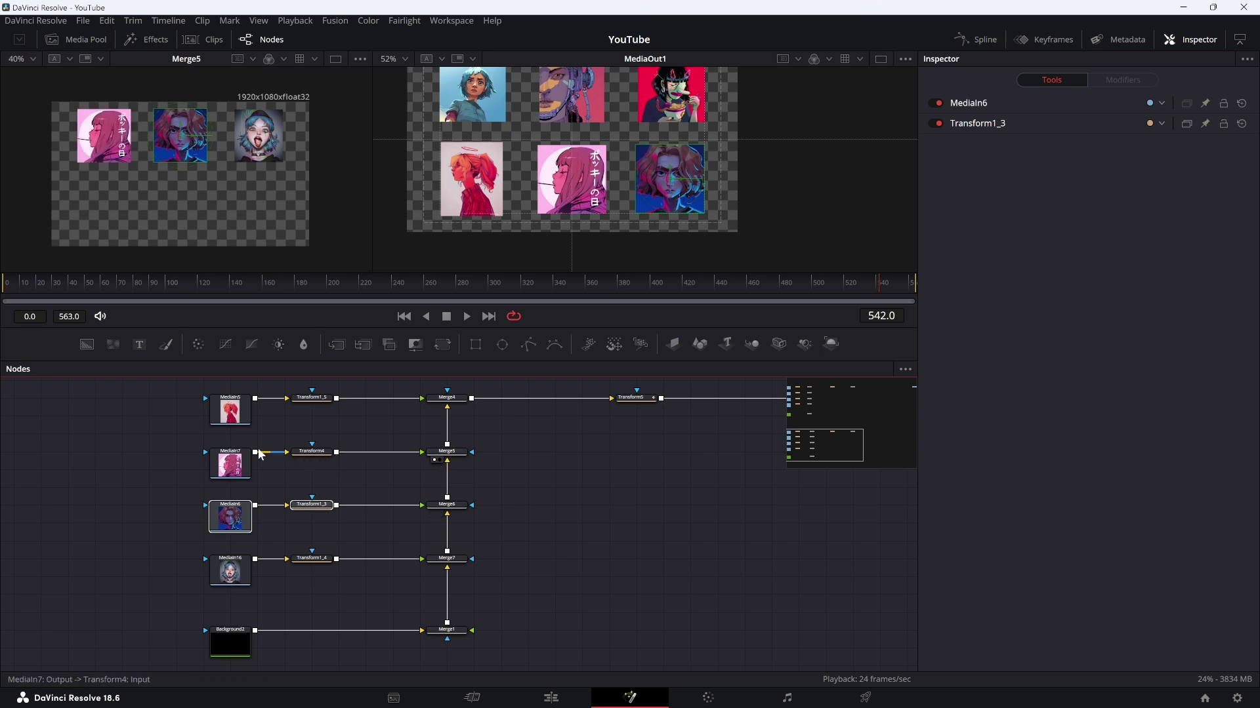
scroll(337, 471, up, 2)
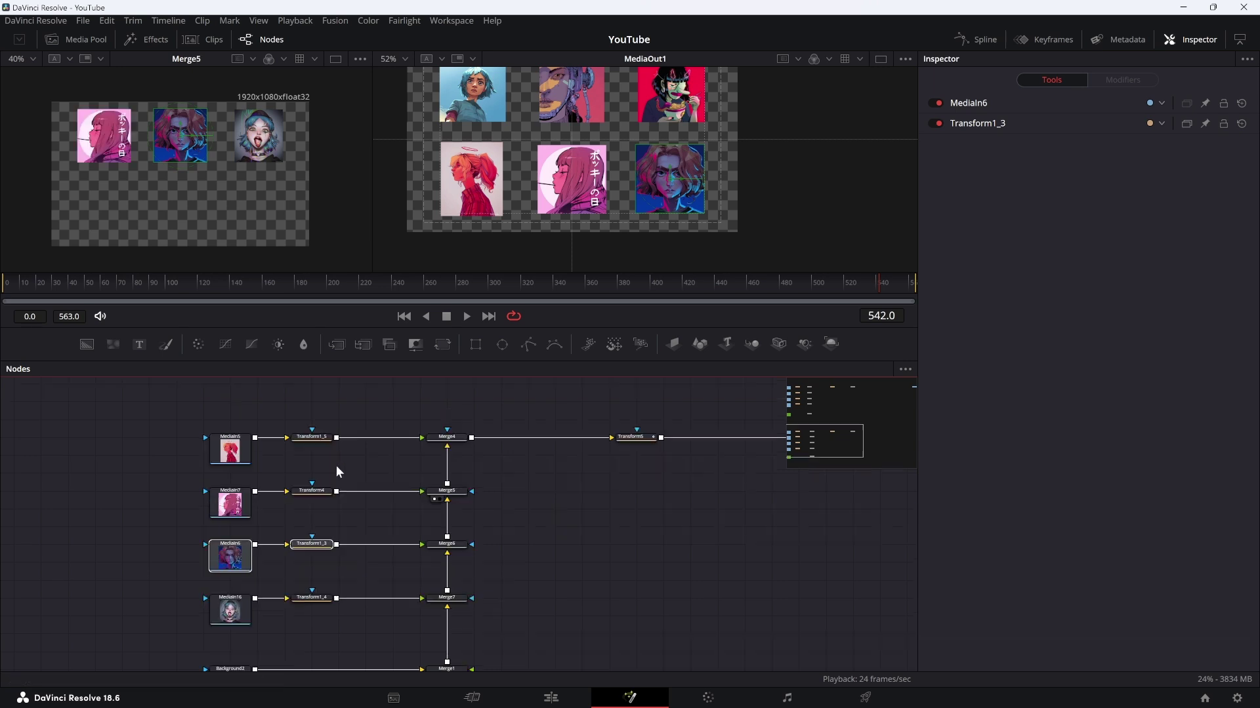
click(433, 445)
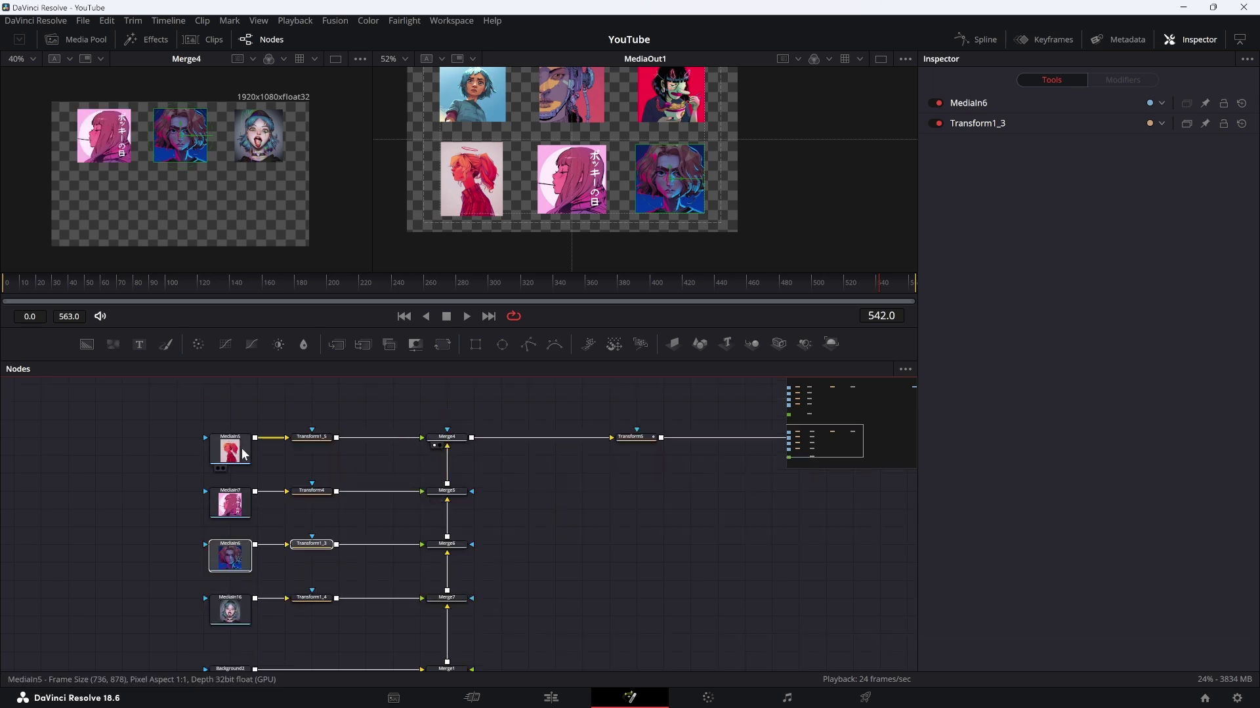
click(294, 455)
drag(193, 410, 317, 470)
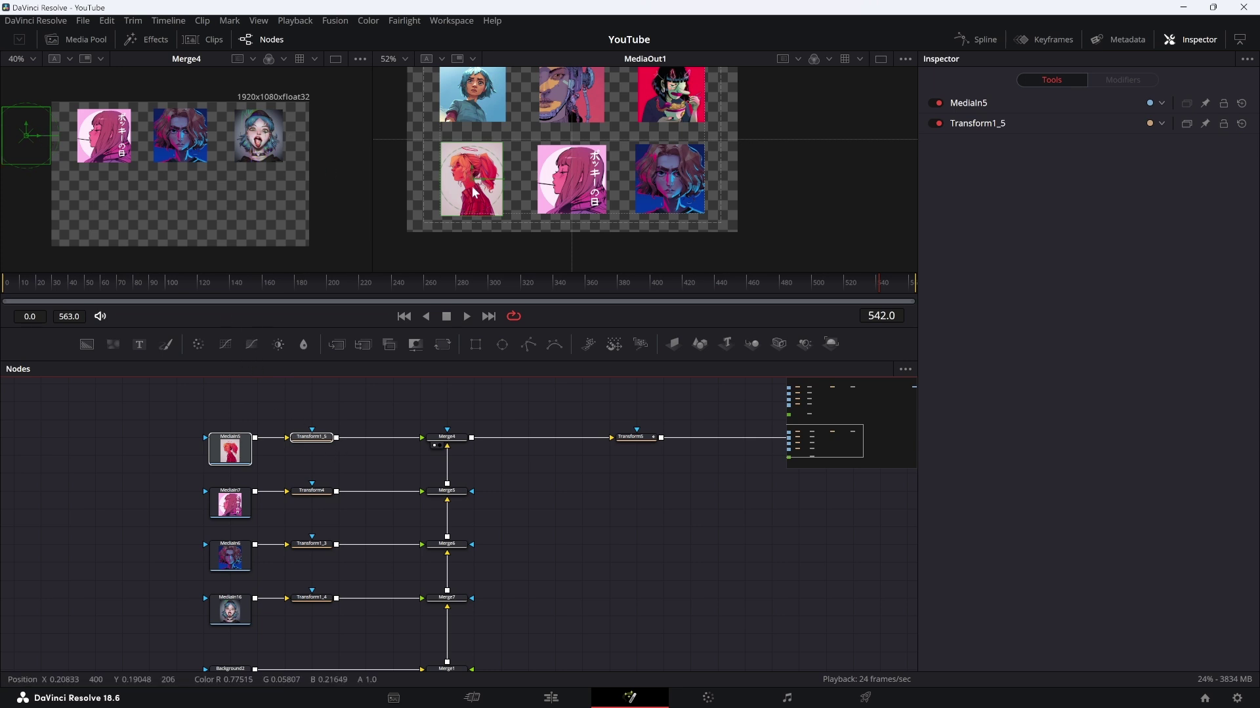
click(639, 437)
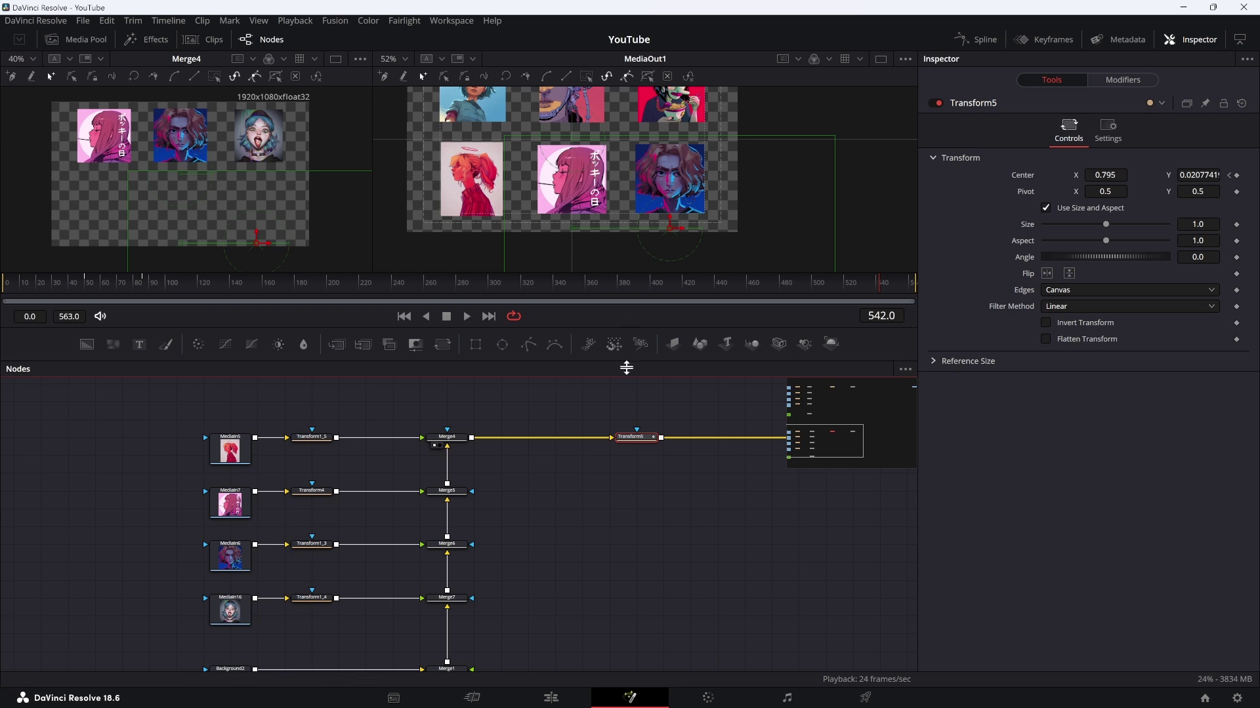
Preview the upper row's Background1, Merge14, Merge12, Merge13 and Merge15 in viewer 1
scroll(361, 551, up, 5)
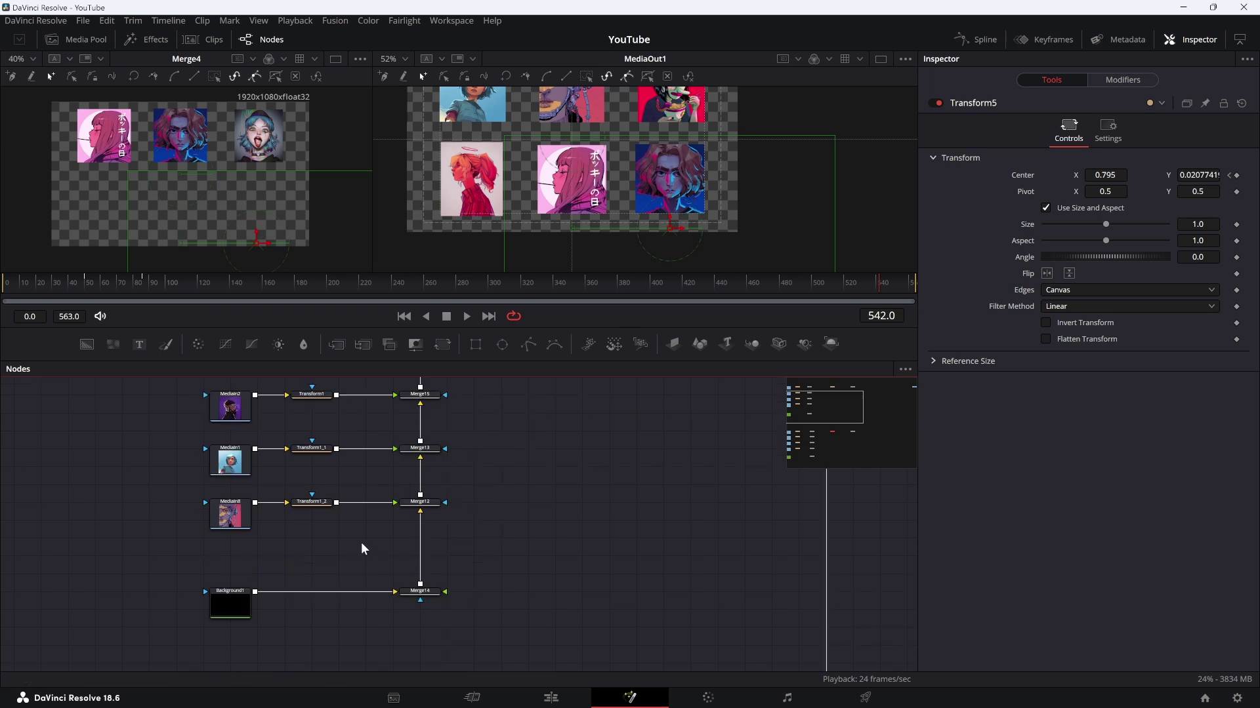
key(1)
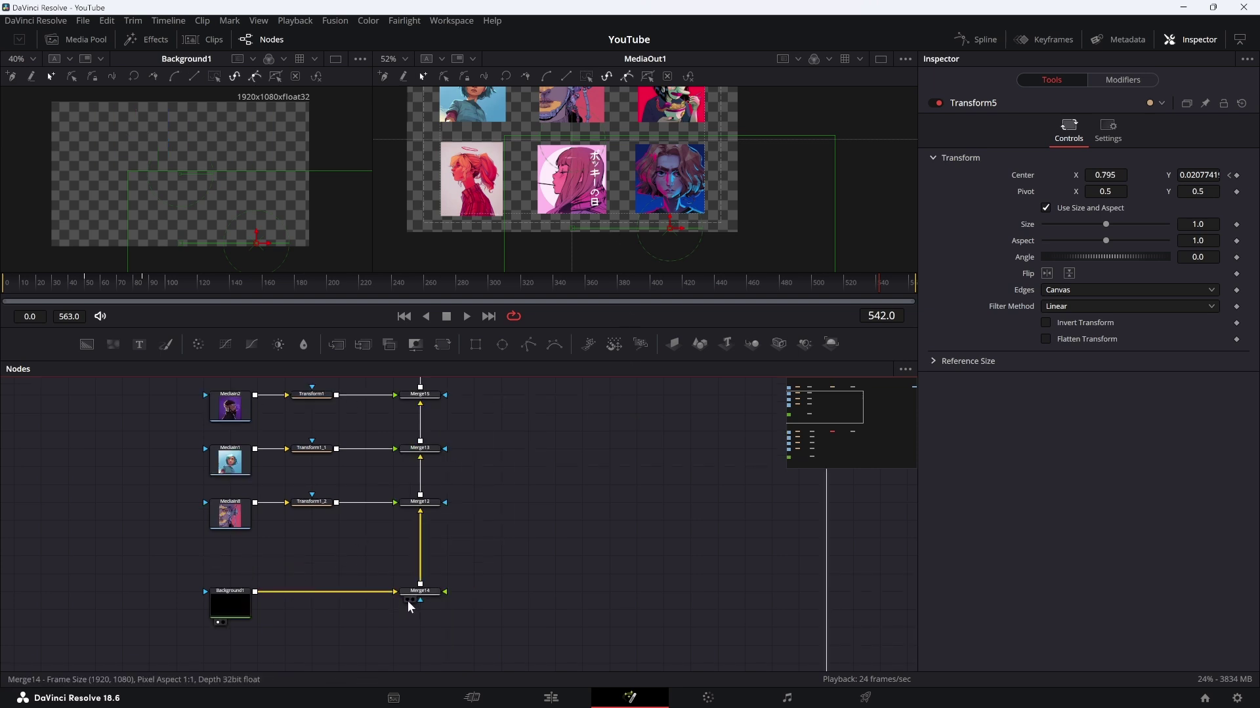
click(408, 600)
click(409, 511)
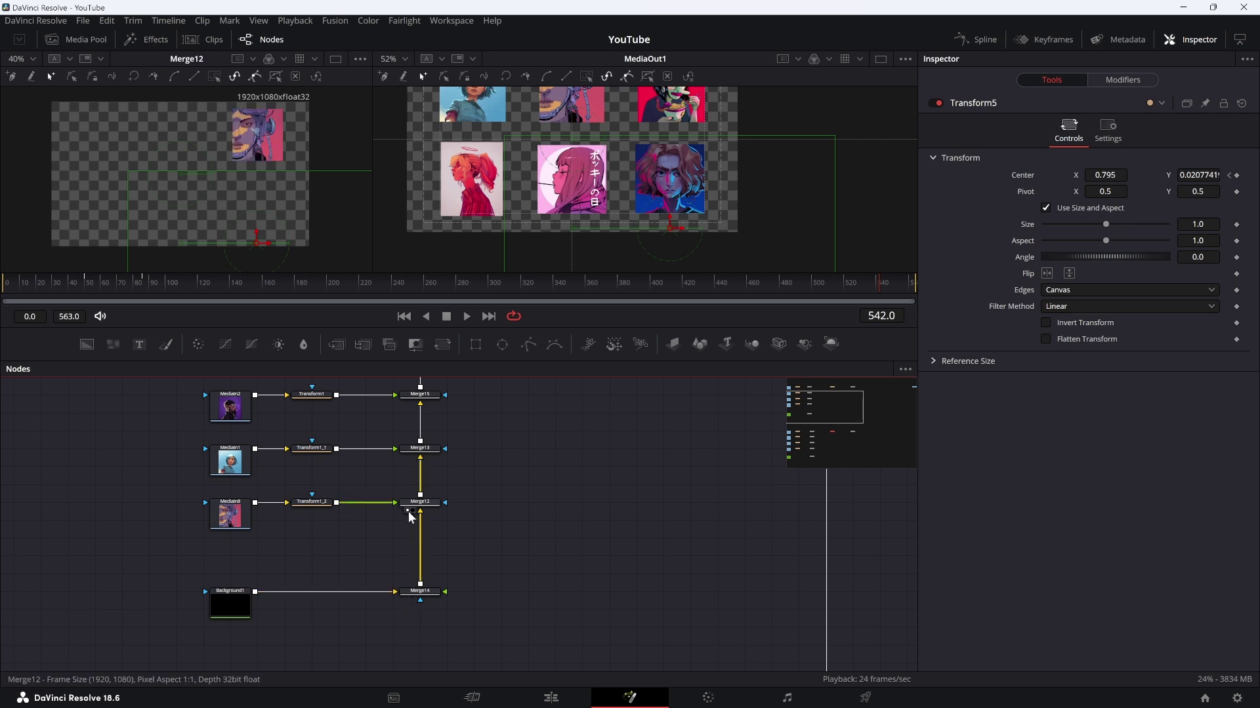
scroll(408, 511, up, 1)
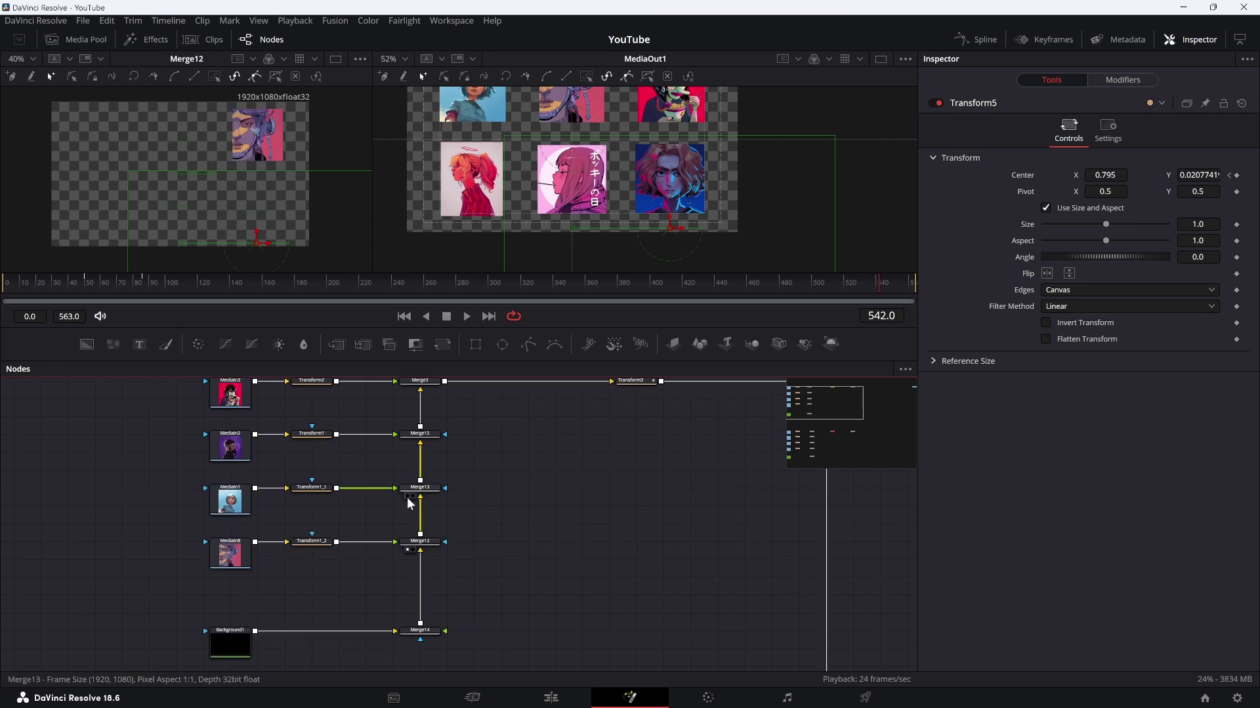
click(408, 496)
scroll(408, 498, up, 1)
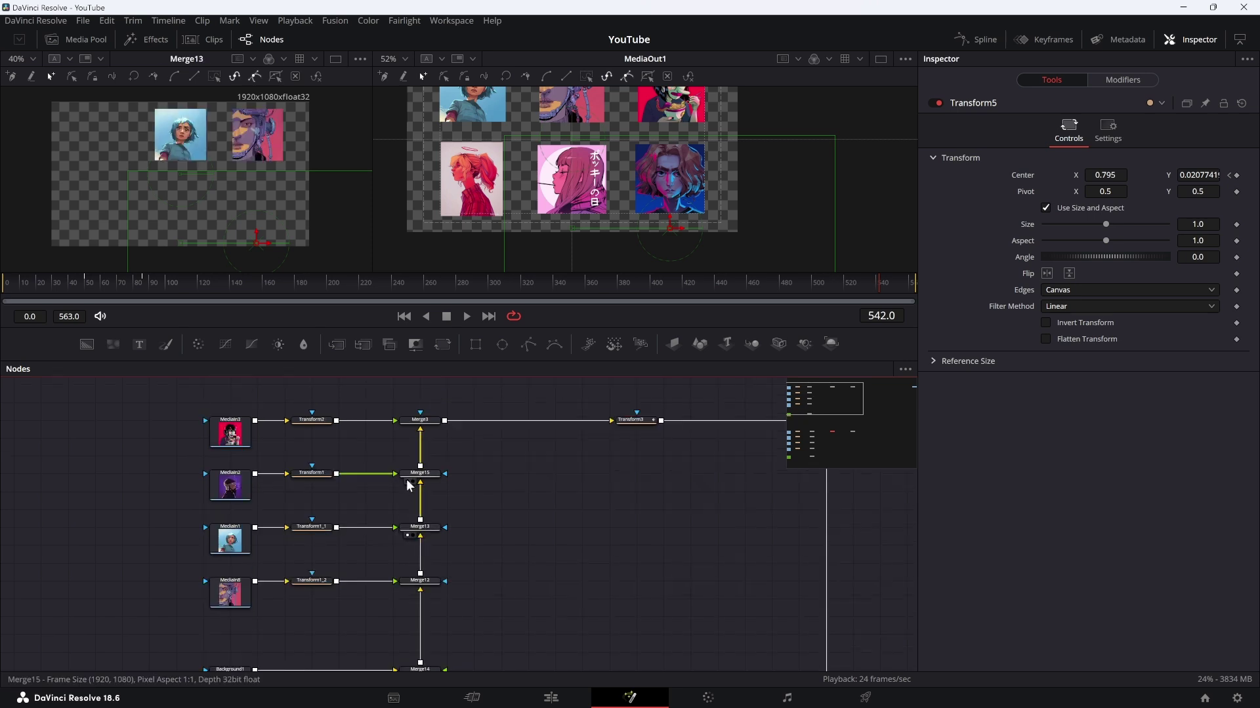
click(407, 483)
Preview Merge3 with all three upper portraits, show Transform3's settings (center X 0.198), and zoom out
click(408, 429)
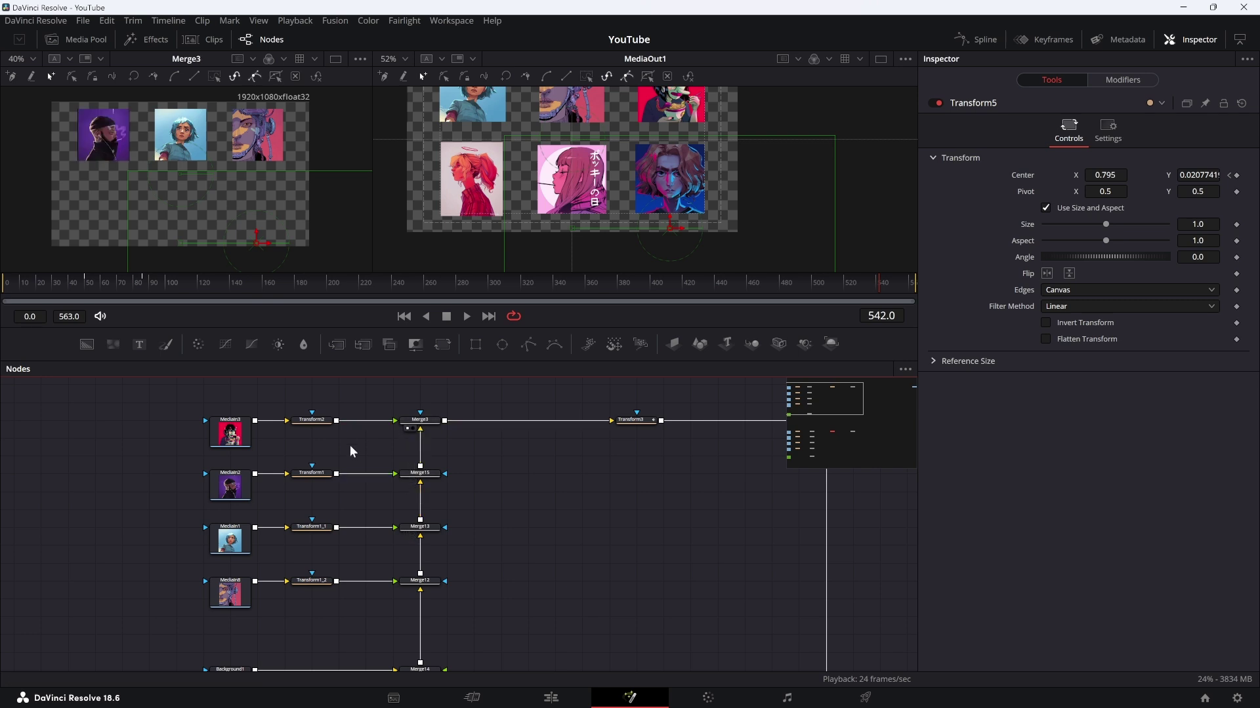
scroll(350, 448, up, 1)
drag(190, 432, 319, 494)
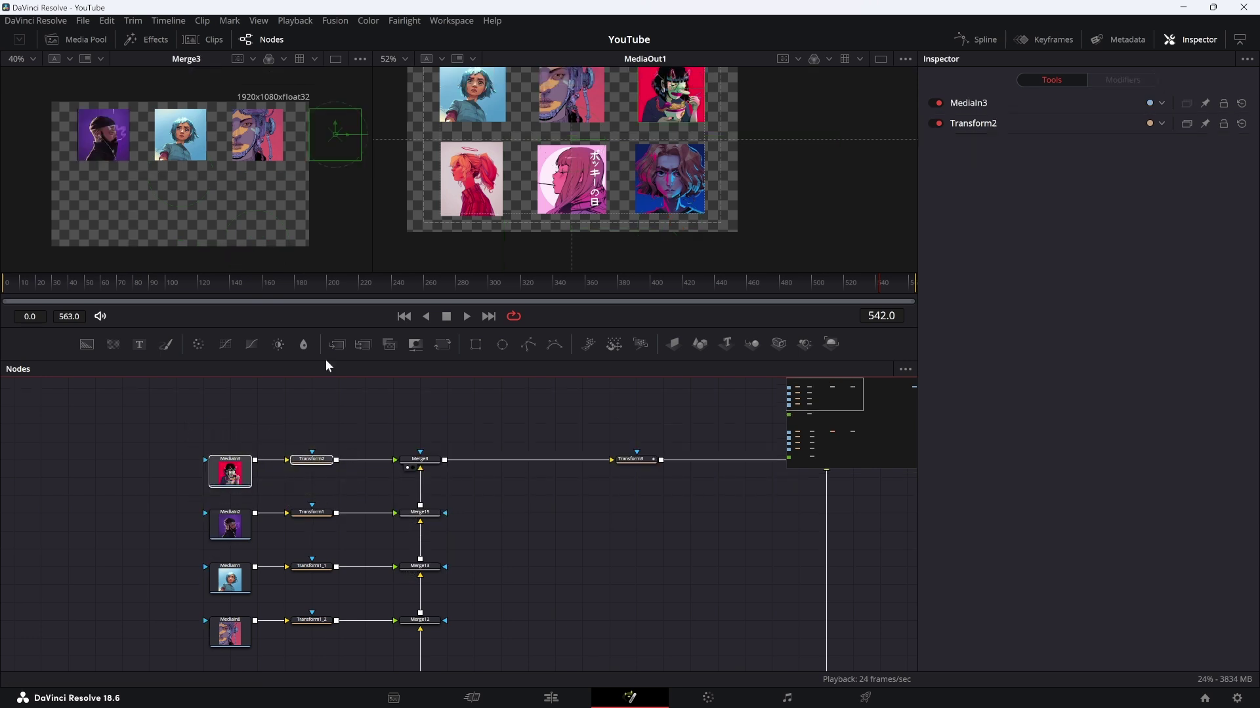
click(640, 459)
scroll(639, 459, up, 1)
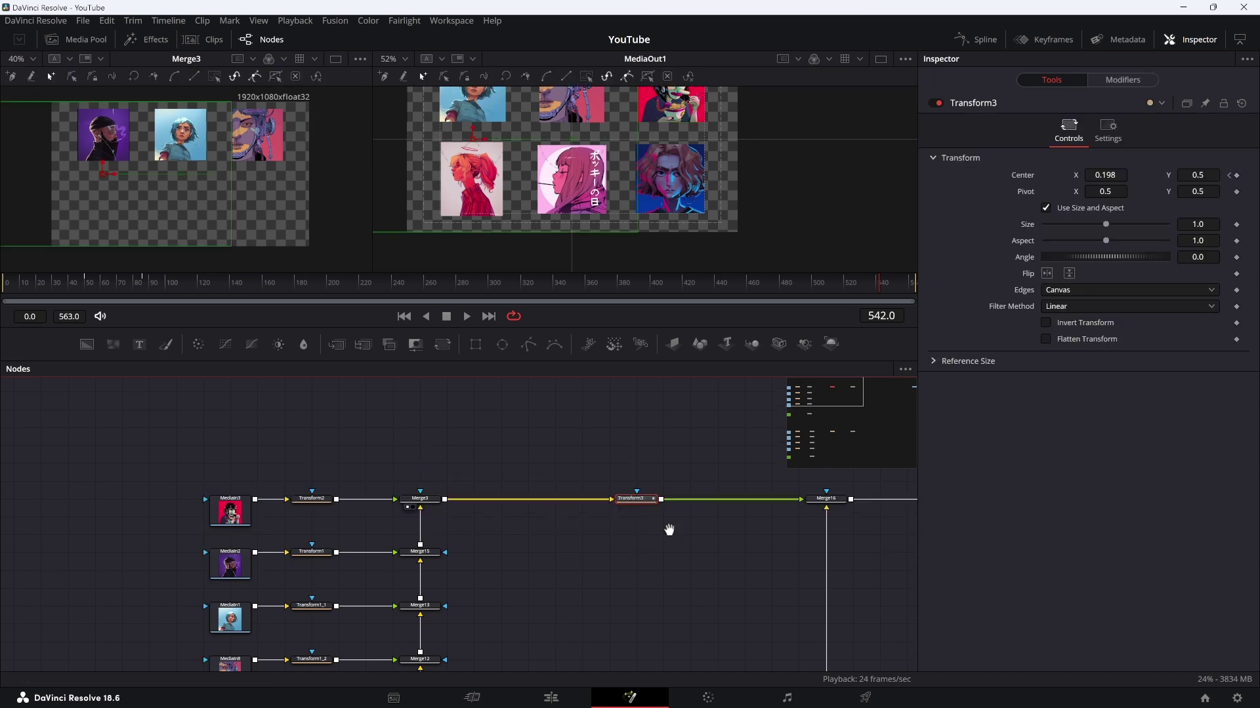
scroll(663, 525, right, 3)
ctrl+scroll(683, 533, down, 3)
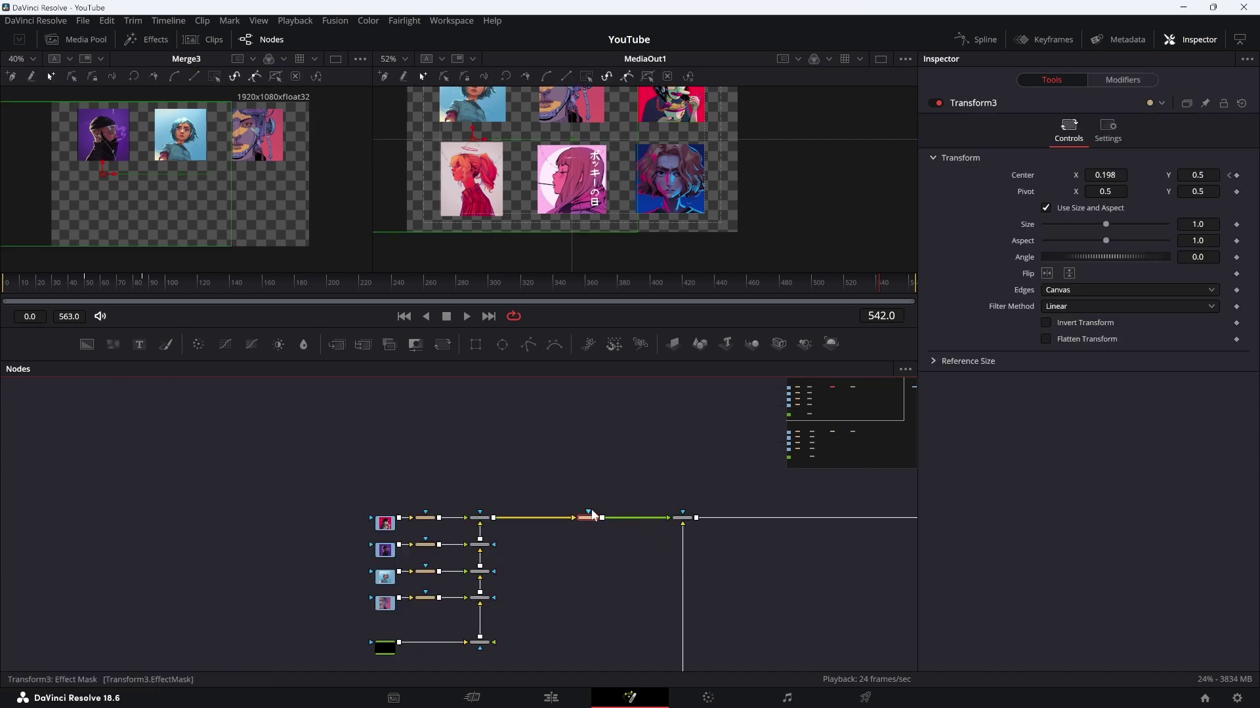
scroll(610, 510, down, 2)
scroll(524, 486, right, 4)
ctrl+scroll(478, 470, down, 2)
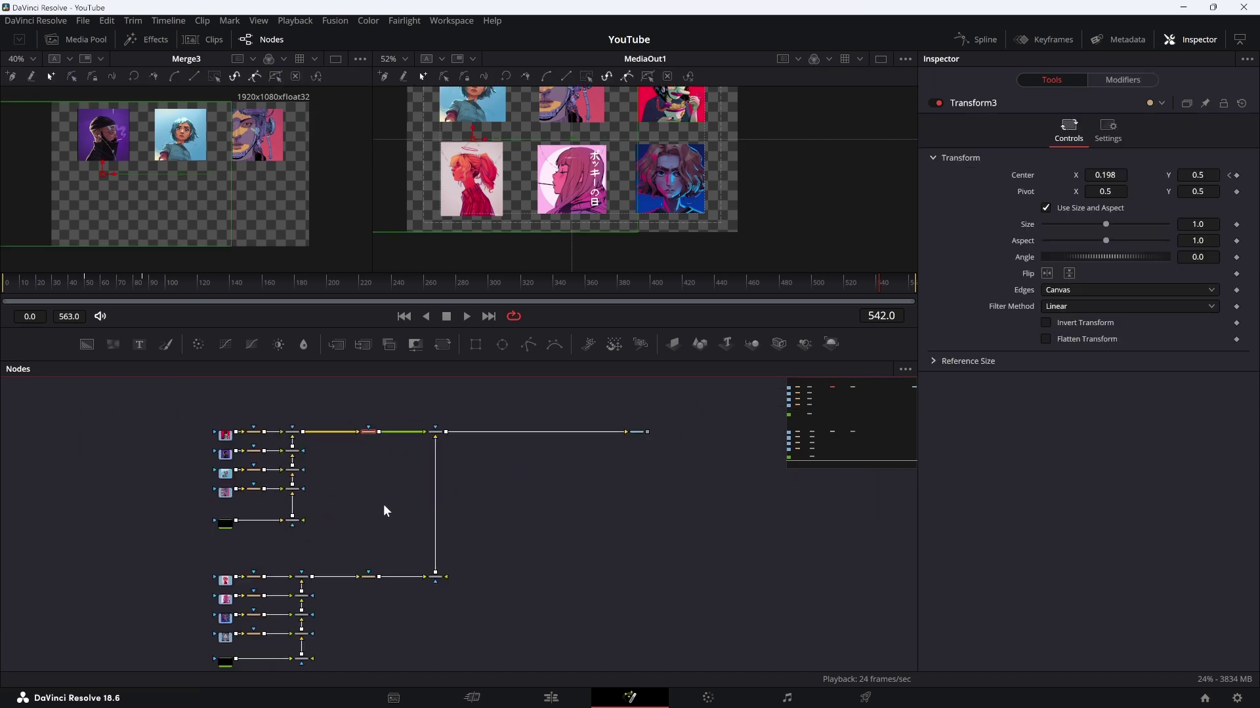
drag(384, 506, 432, 507)
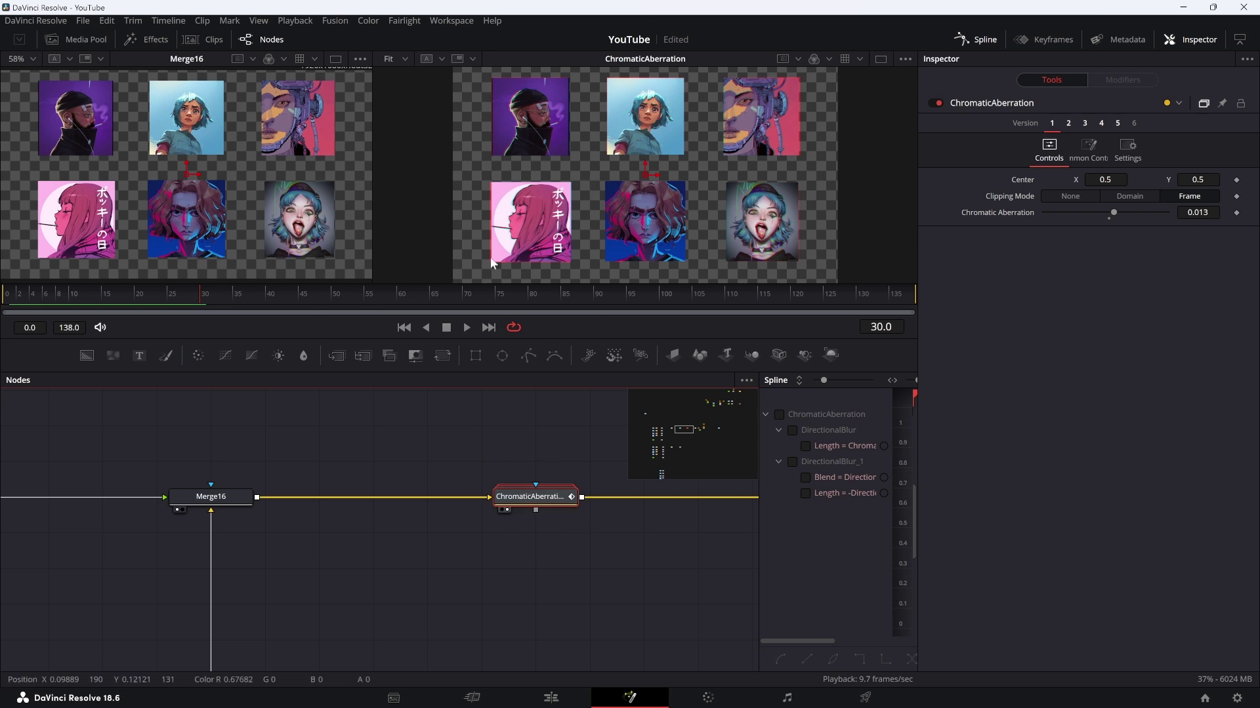
Try chromatic aberration at 0.03, reset it, then settle on about 0.013
scroll(49, 227, up, 2)
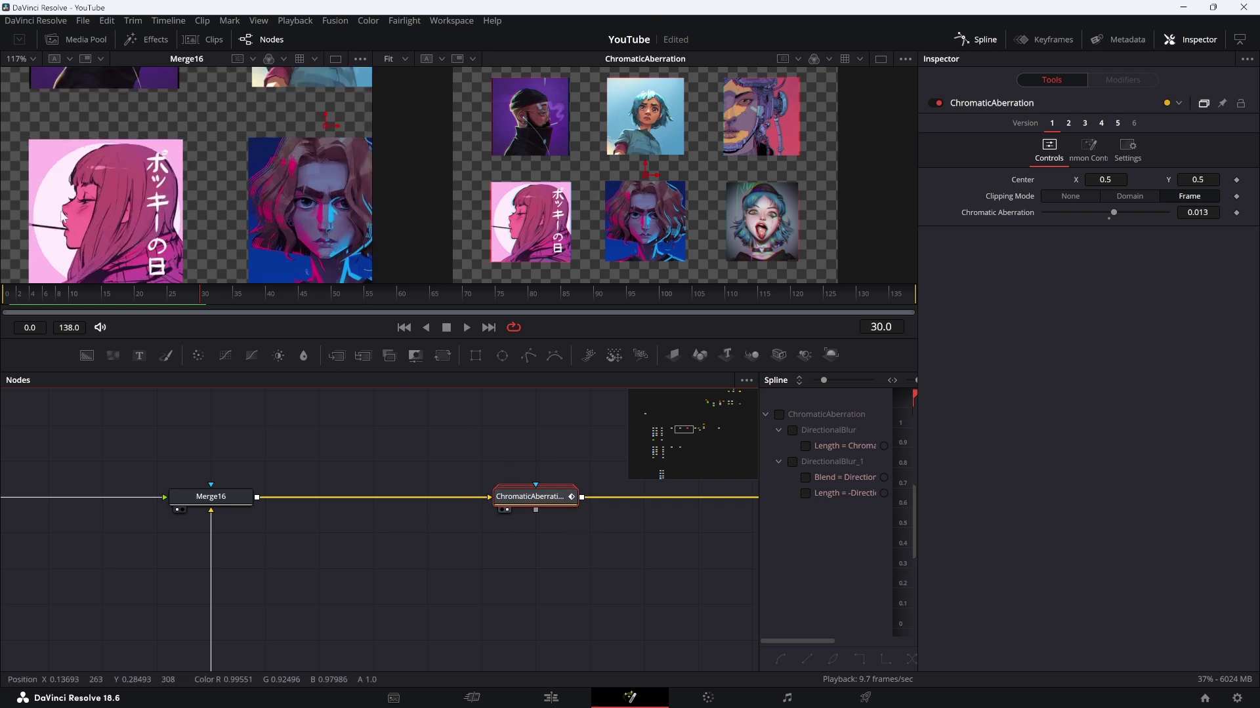
scroll(65, 216, up, 1)
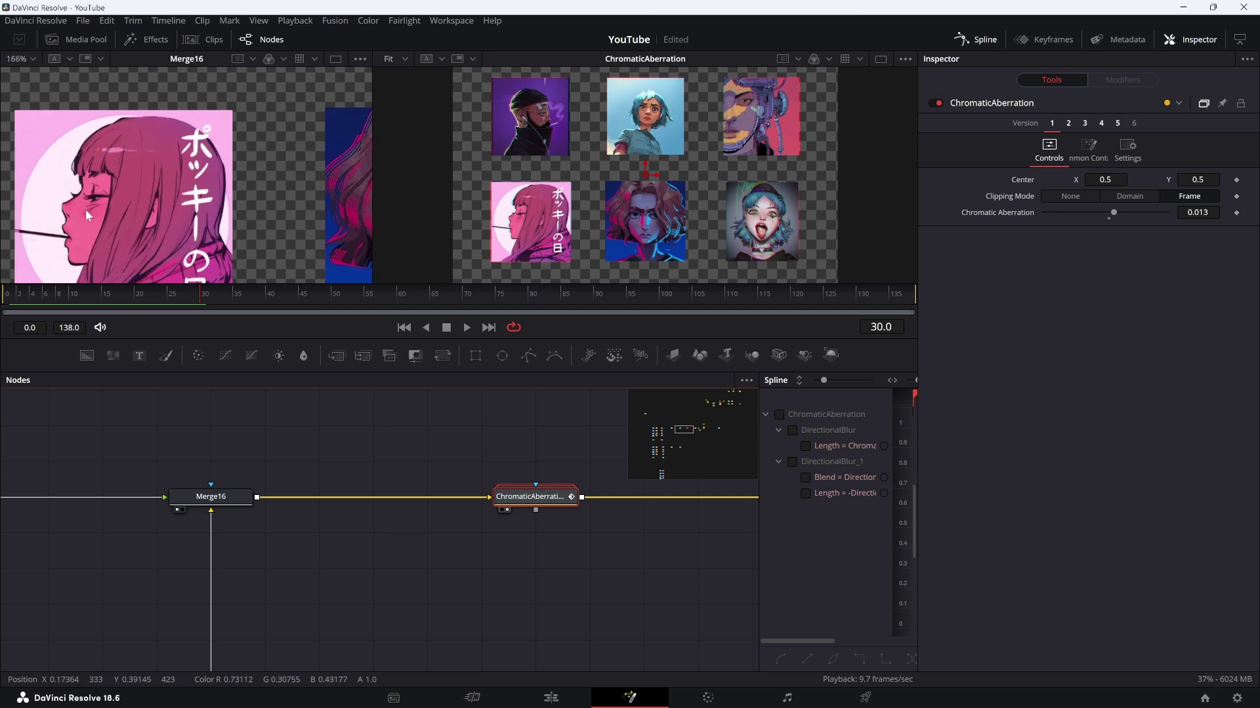
scroll(533, 219, up, 4)
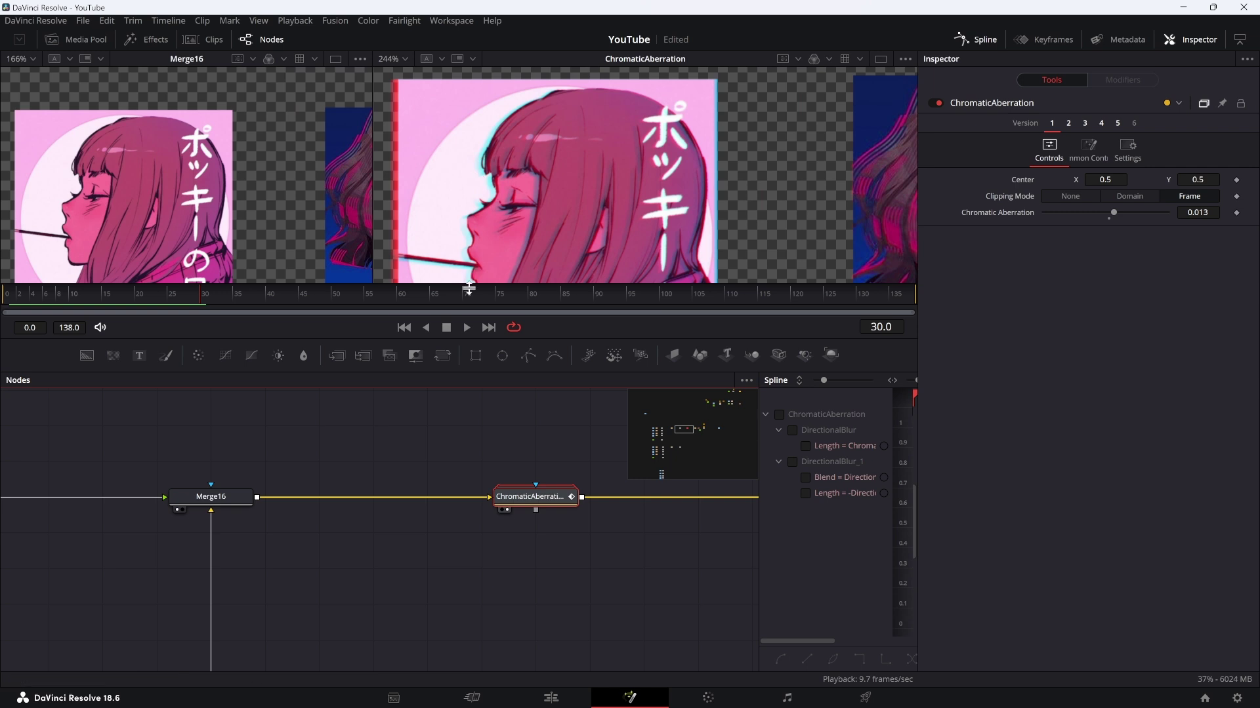
scroll(518, 181, up, 2)
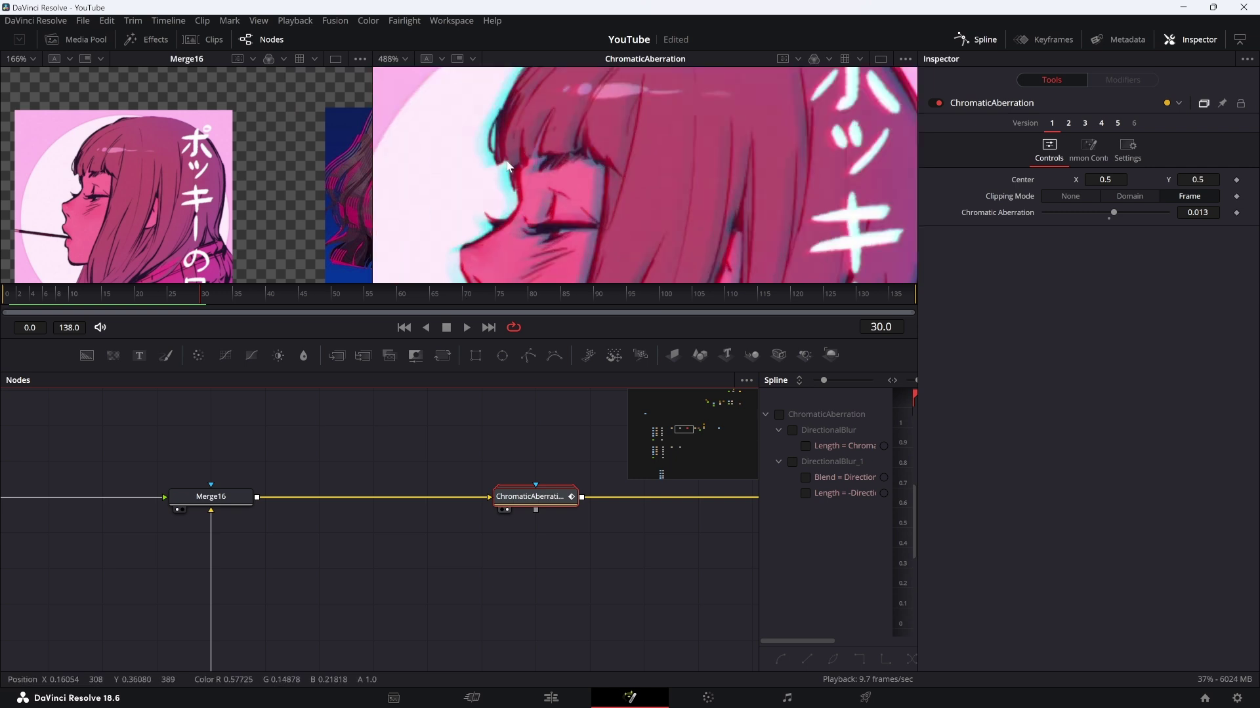
scroll(529, 223, down, 5)
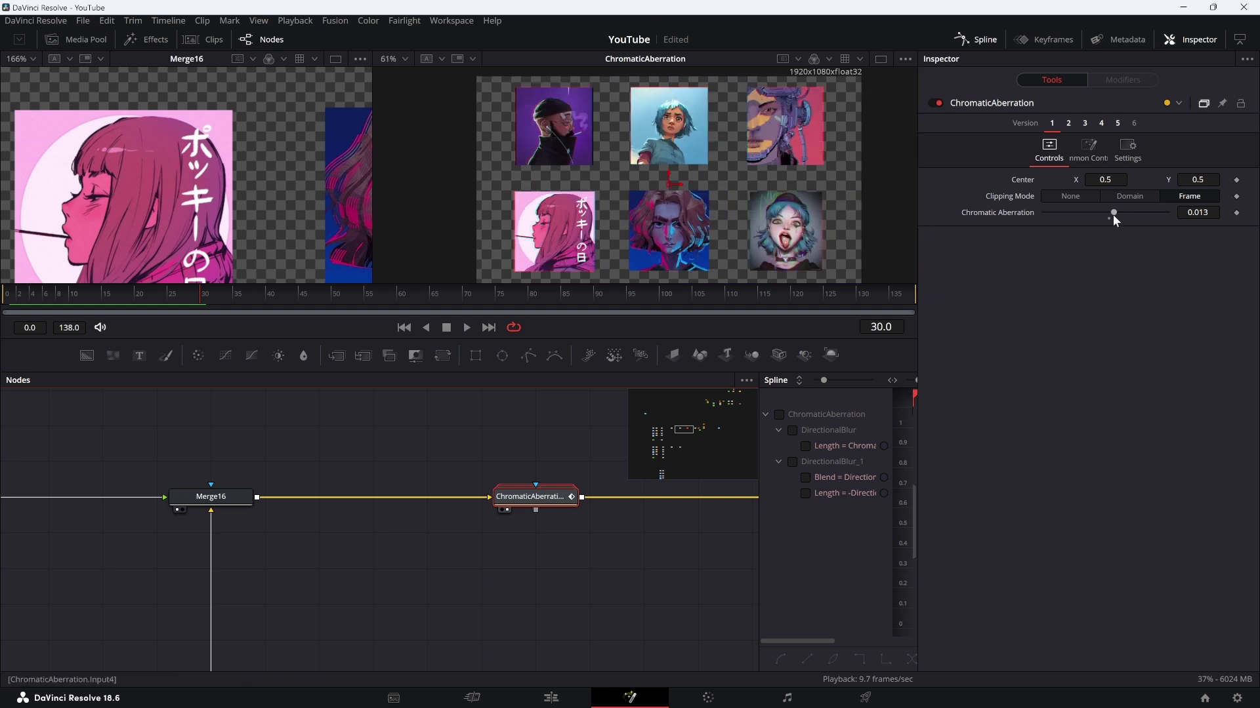
drag(1116, 214, 1045, 218)
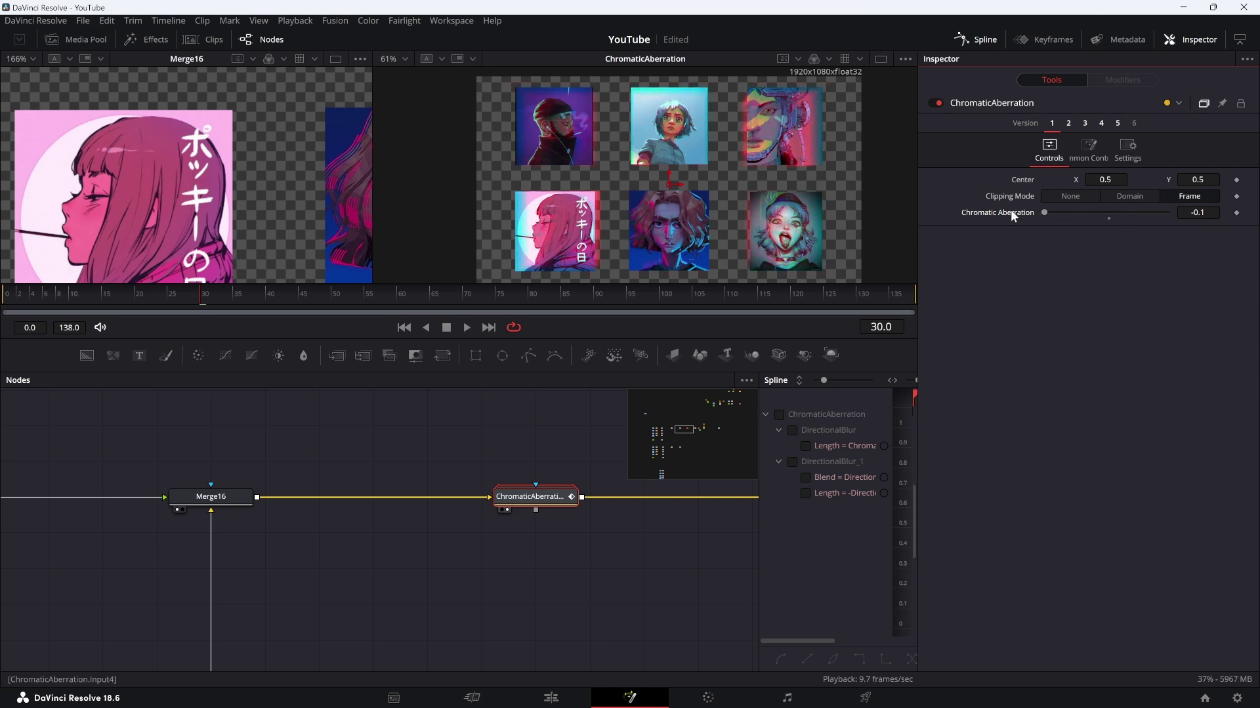
double_click(1013, 217)
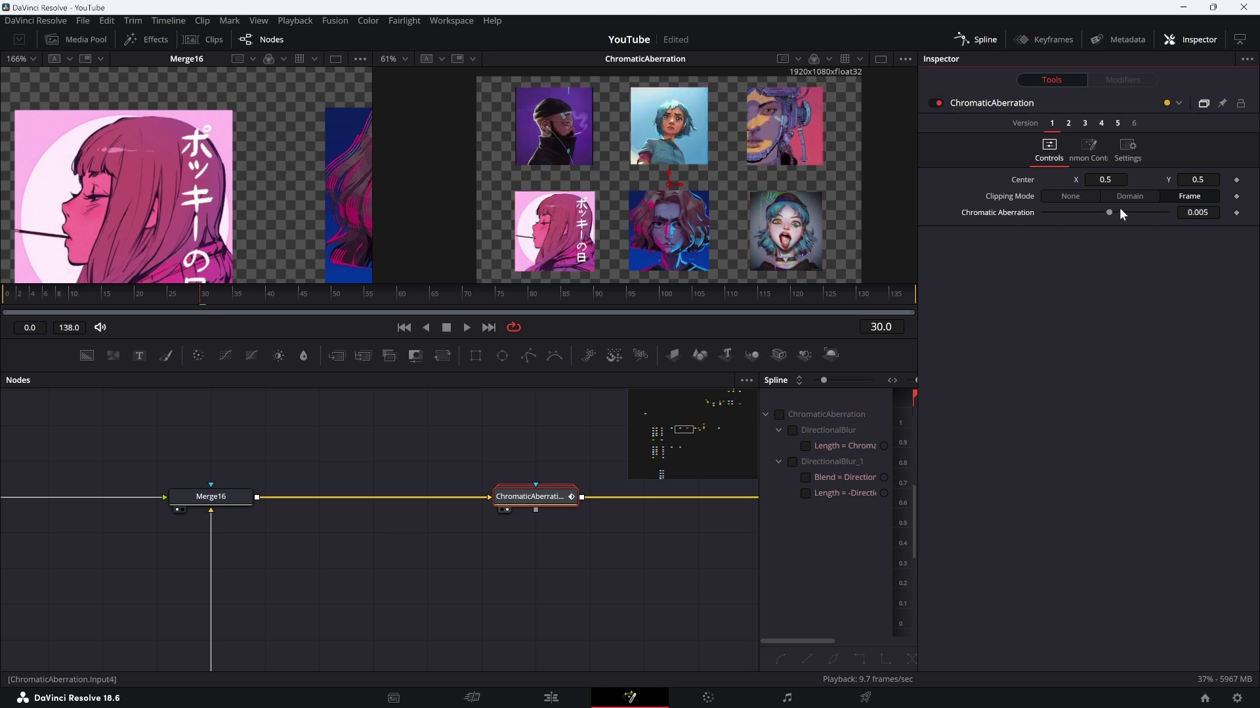
drag(1109, 210, 1114, 211)
scroll(619, 222, up, 2)
scroll(619, 218, down, 1)
Scroll down in the node graph near the new DVE1 stage
scroll(619, 219, down, 1)
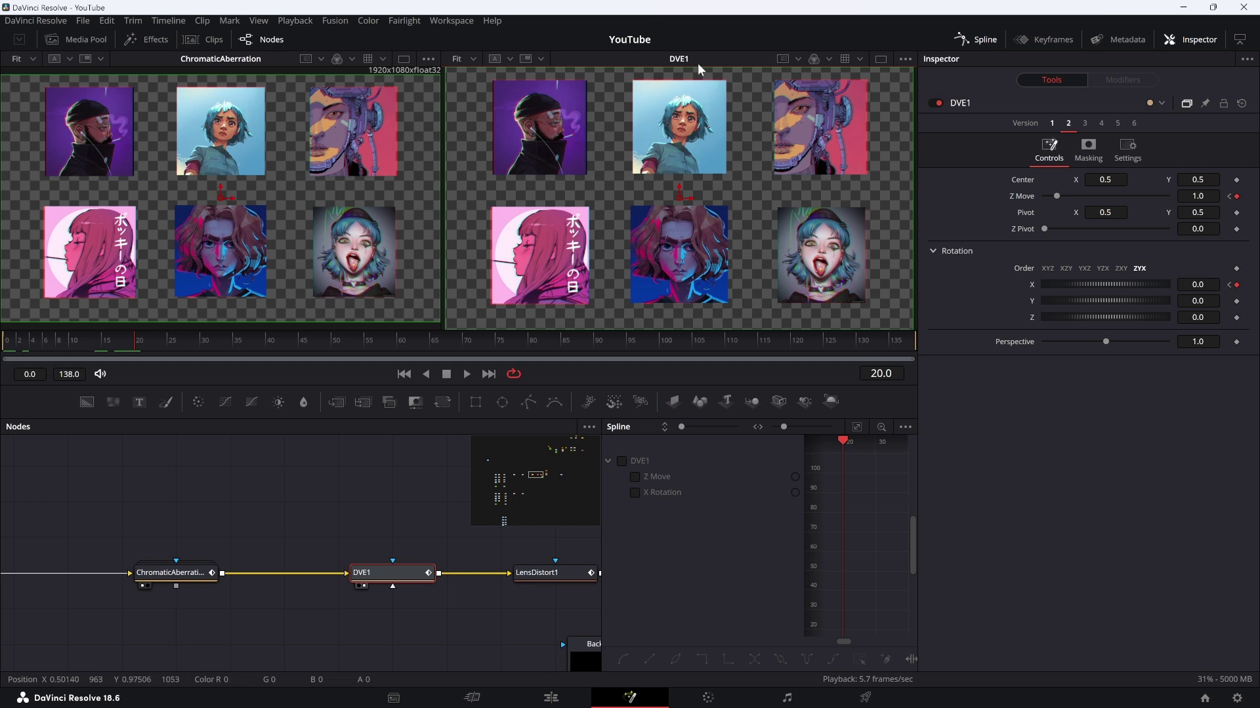
Close the spline graph and scrub frames 0 to 18 to preview the DVE1 fly-in
click(974, 39)
click(6, 342)
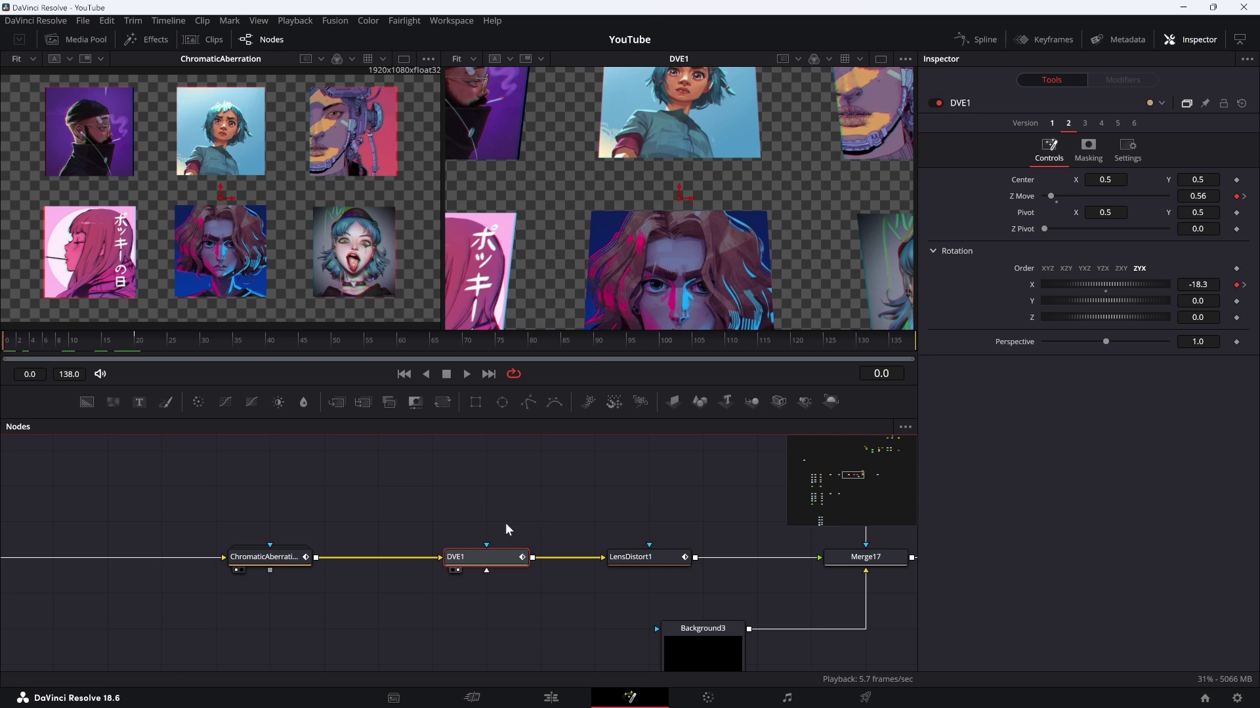
drag(9, 346, 81, 350)
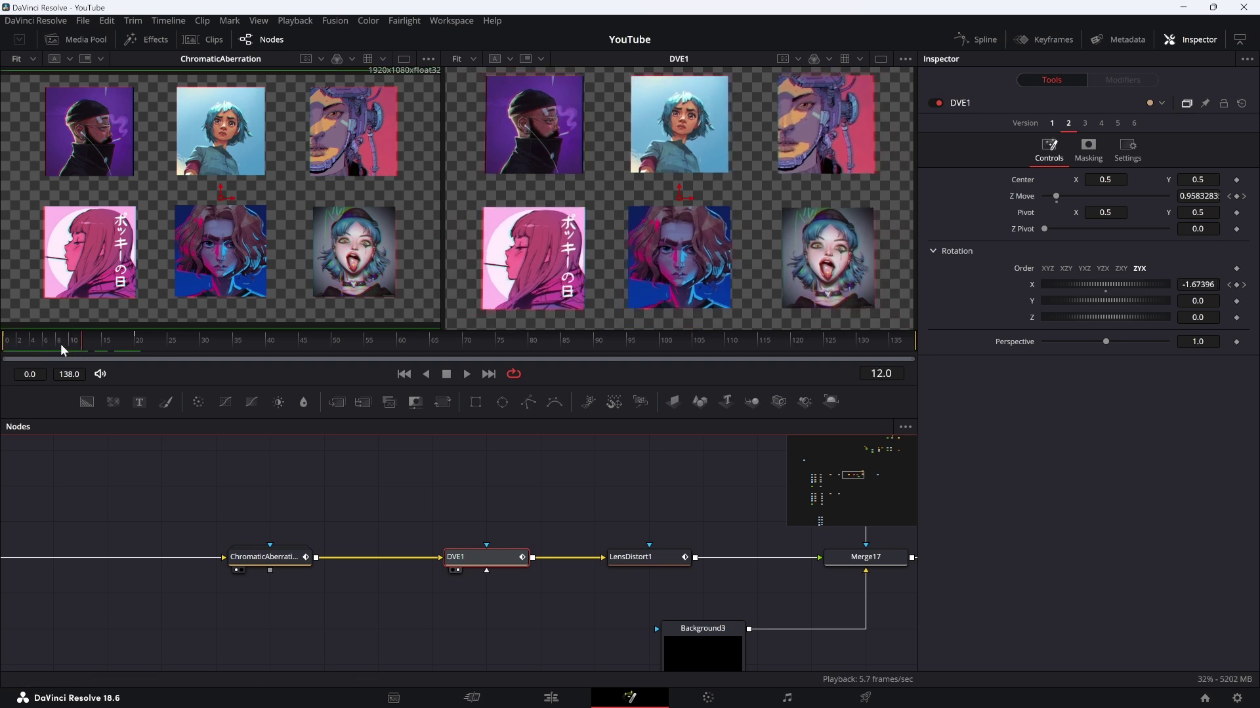
mouse_move(59, 347)
mouse_down()
mouse_move(6, 348)
mouse_move(63, 345)
mouse_up()
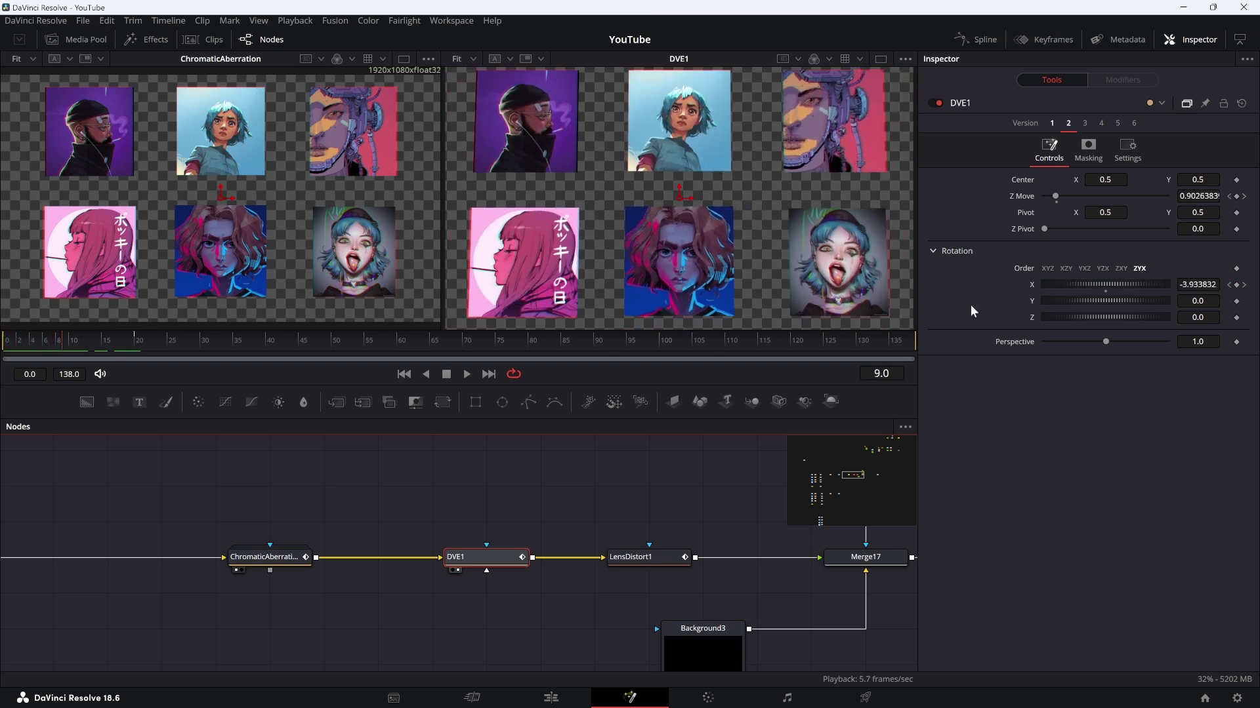
click(33, 349)
drag(36, 349, 136, 347)
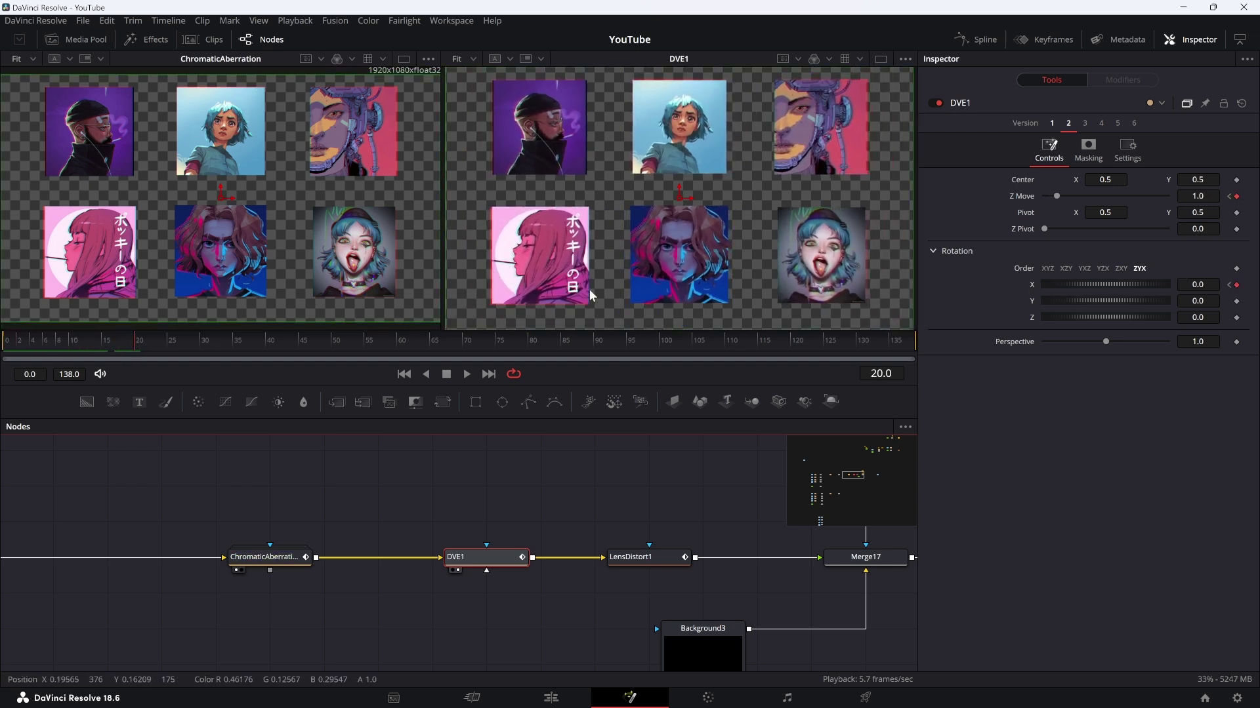
scroll(591, 272, down, 2)
scroll(597, 261, down, 2)
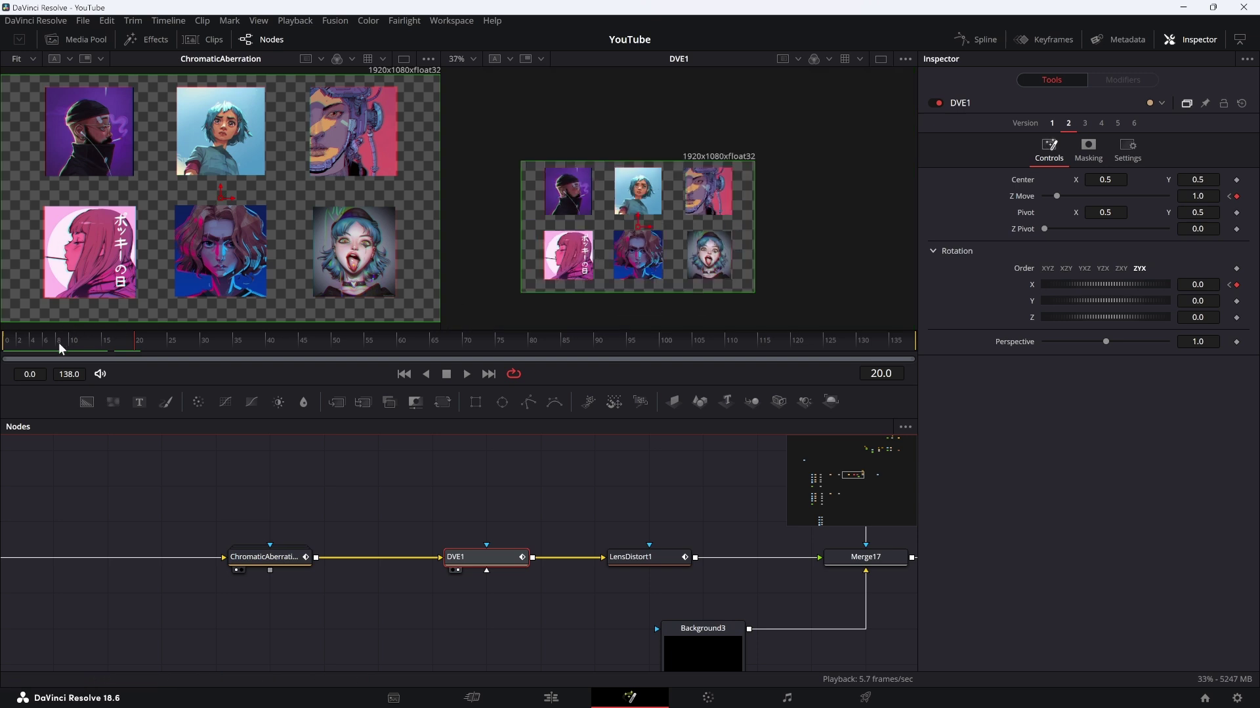
Return to frame 0 and pan the DVE1 preview up and to the right
click(13, 346)
click(8, 346)
drag(576, 248, 633, 211)
scroll(624, 203, down, 2)
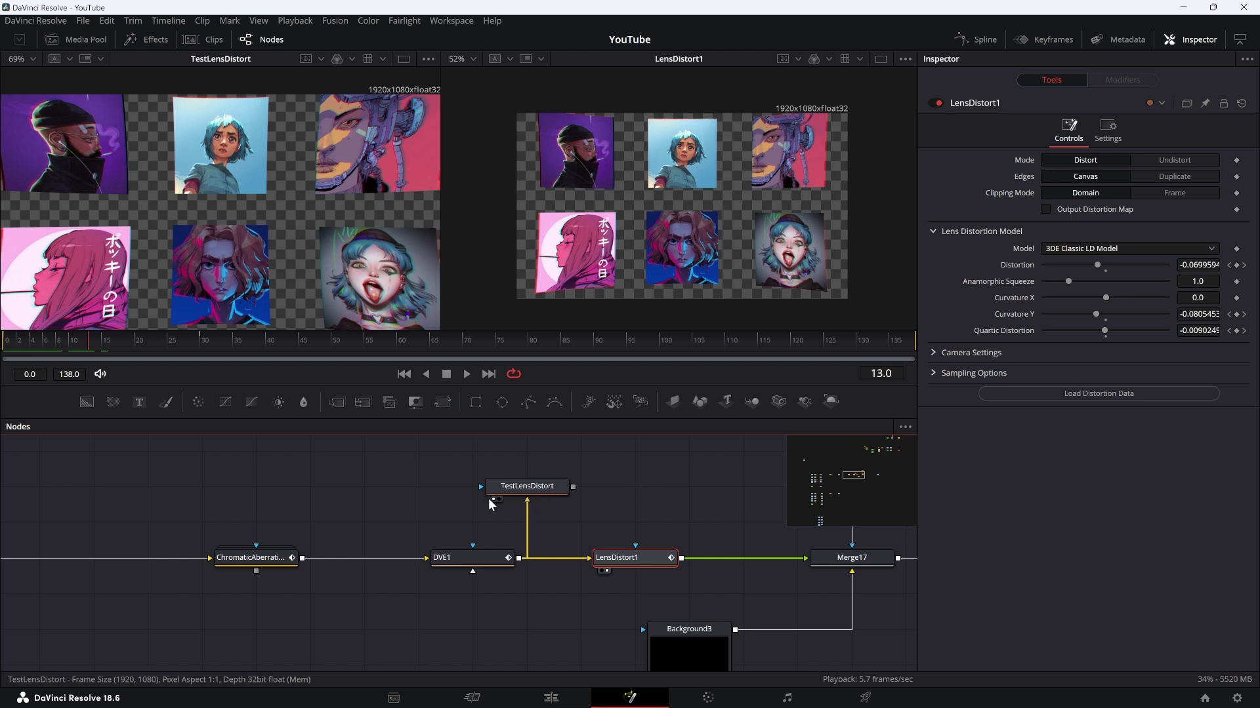
Load TestLensDistort and LensDistort1 in the Inspector, toggling the test node to Undistort and back to Distort
drag(454, 450, 575, 500)
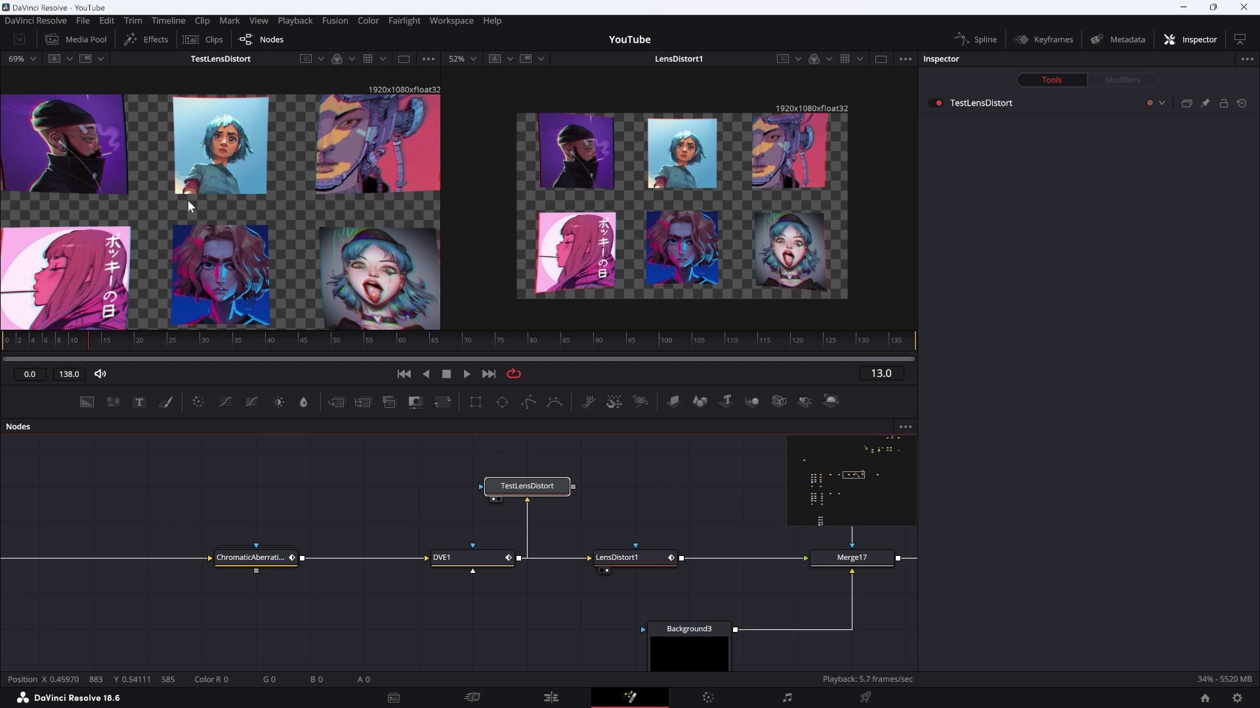
click(638, 559)
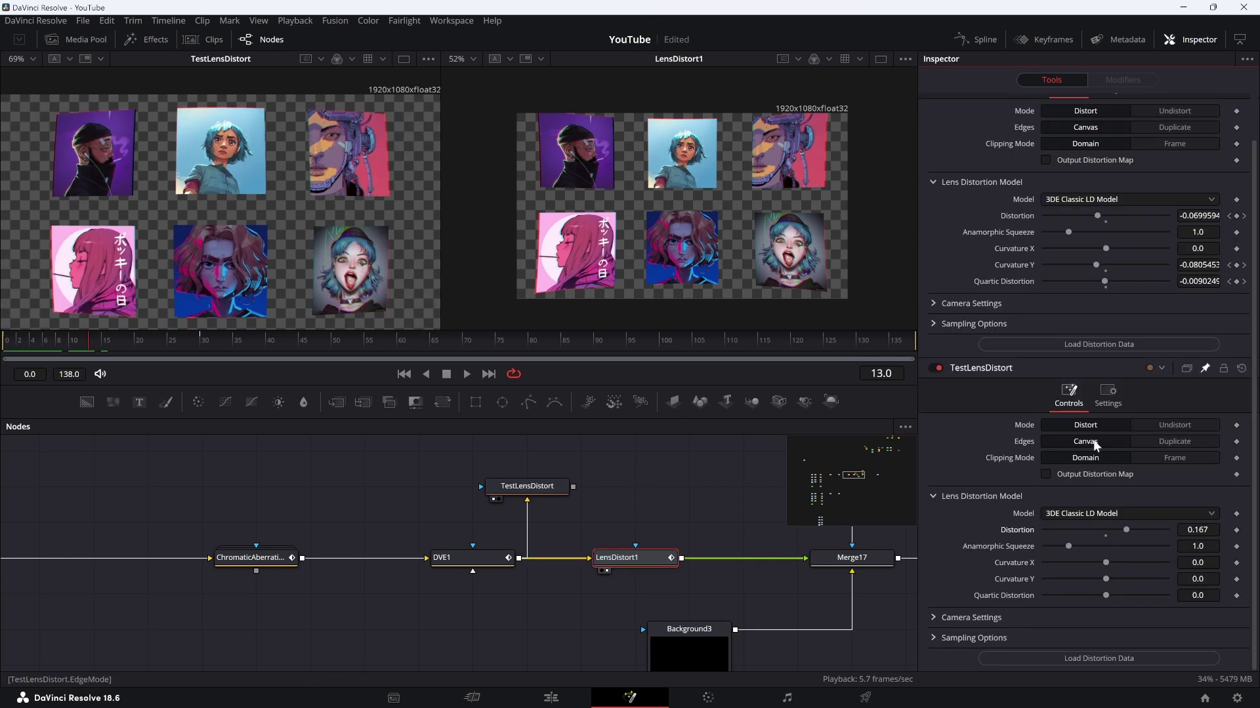
click(1131, 425)
click(1096, 427)
Try Distortion about -0.149 and negative Curvature Y at frame 14, then reset both to zero
drag(1120, 526, 1081, 526)
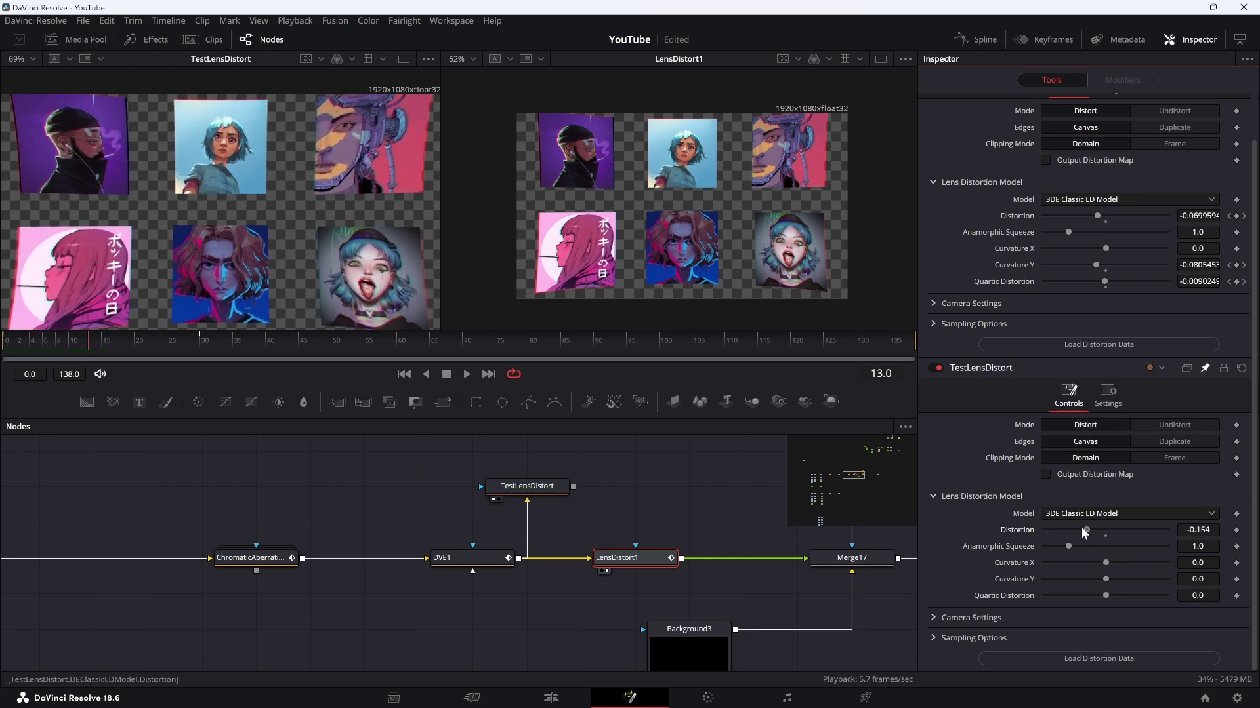
scroll(998, 336, up, 2)
scroll(1068, 606, down, 2)
mouse_move(1104, 578)
mouse_down()
mouse_move(1075, 577)
mouse_move(1158, 577)
mouse_move(1093, 569)
mouse_up()
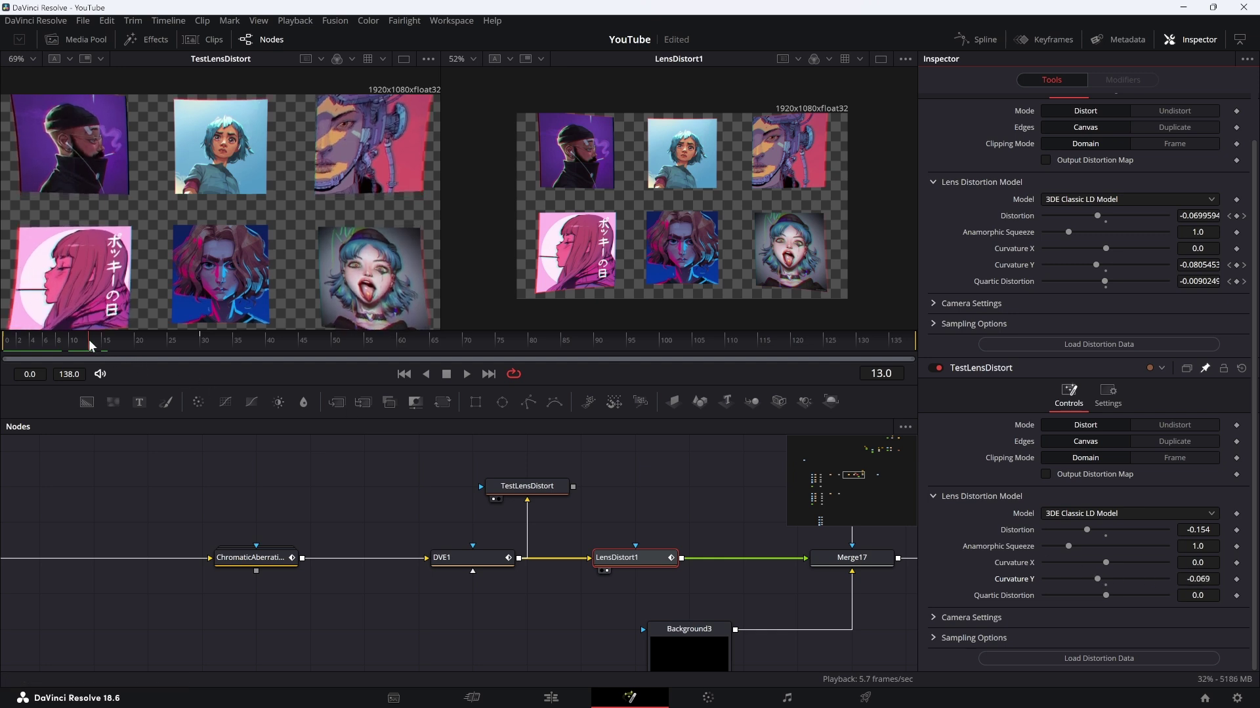
drag(87, 338, 57, 349)
double_click(1017, 530)
double_click(1022, 579)
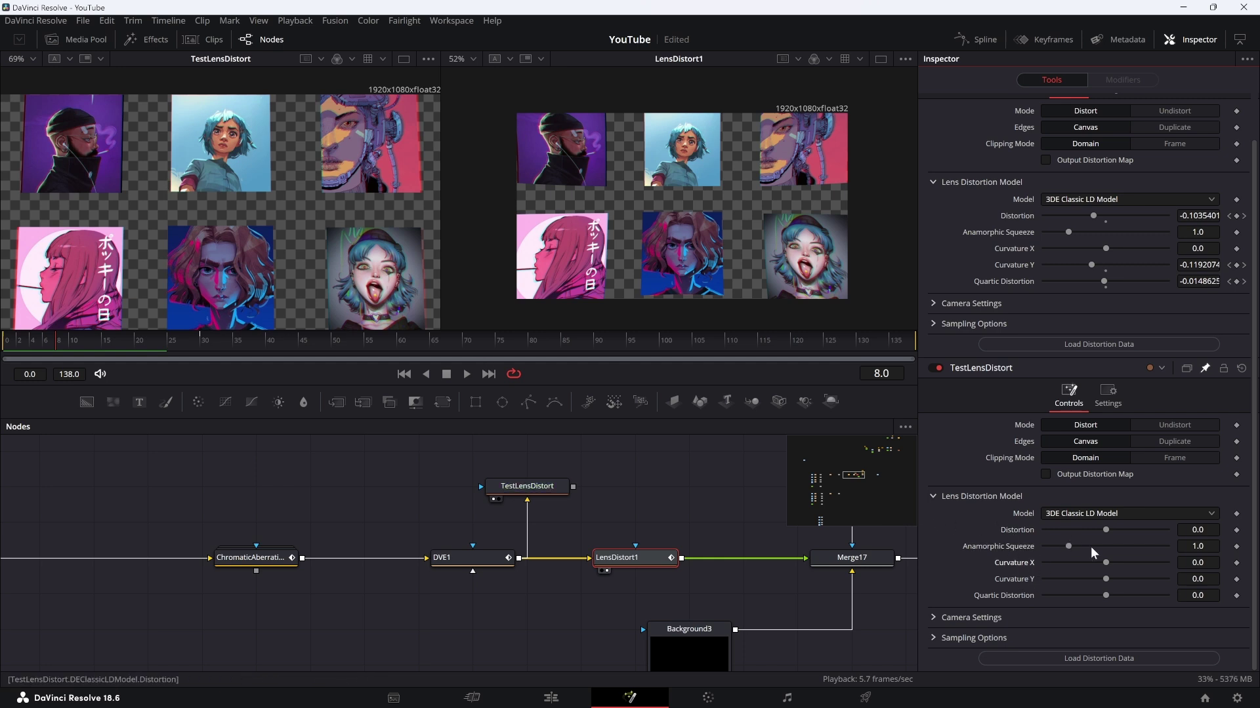
Test Distortion and Quartic Distortion up to 0.5, undo back to zero, and return to frame 0
drag(1104, 529, 1187, 530)
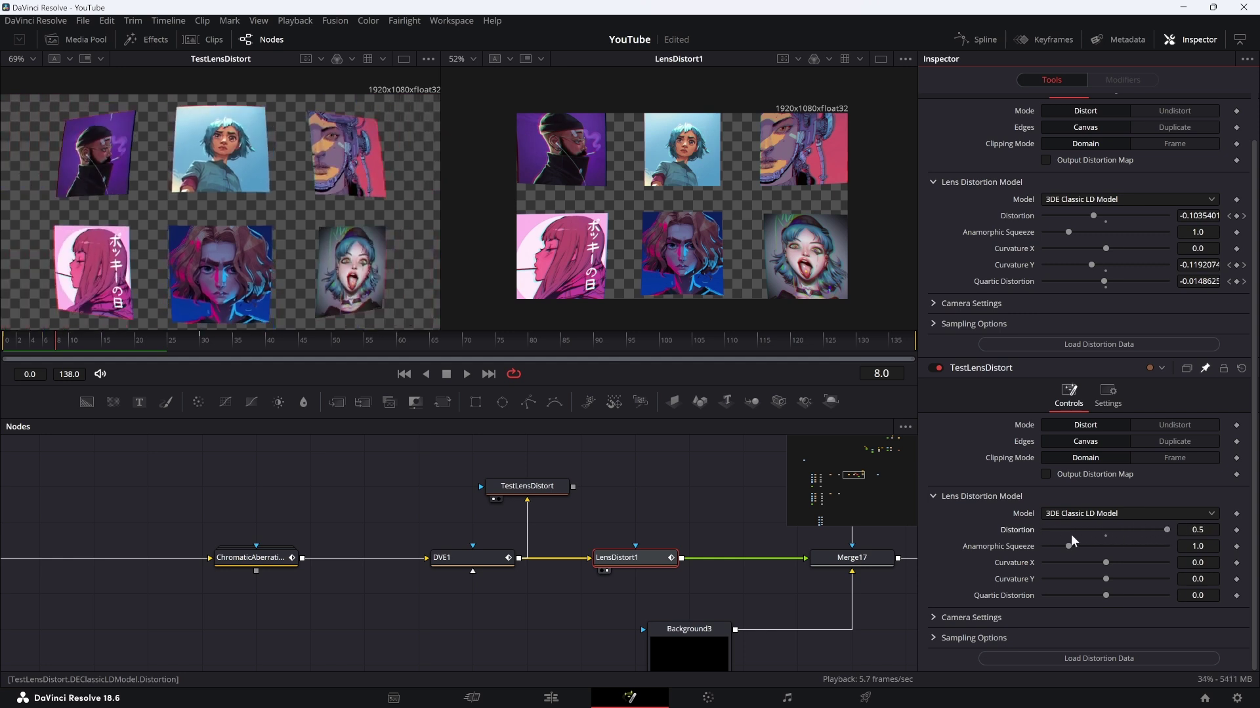
double_click(1028, 530)
drag(1108, 596, 1200, 591)
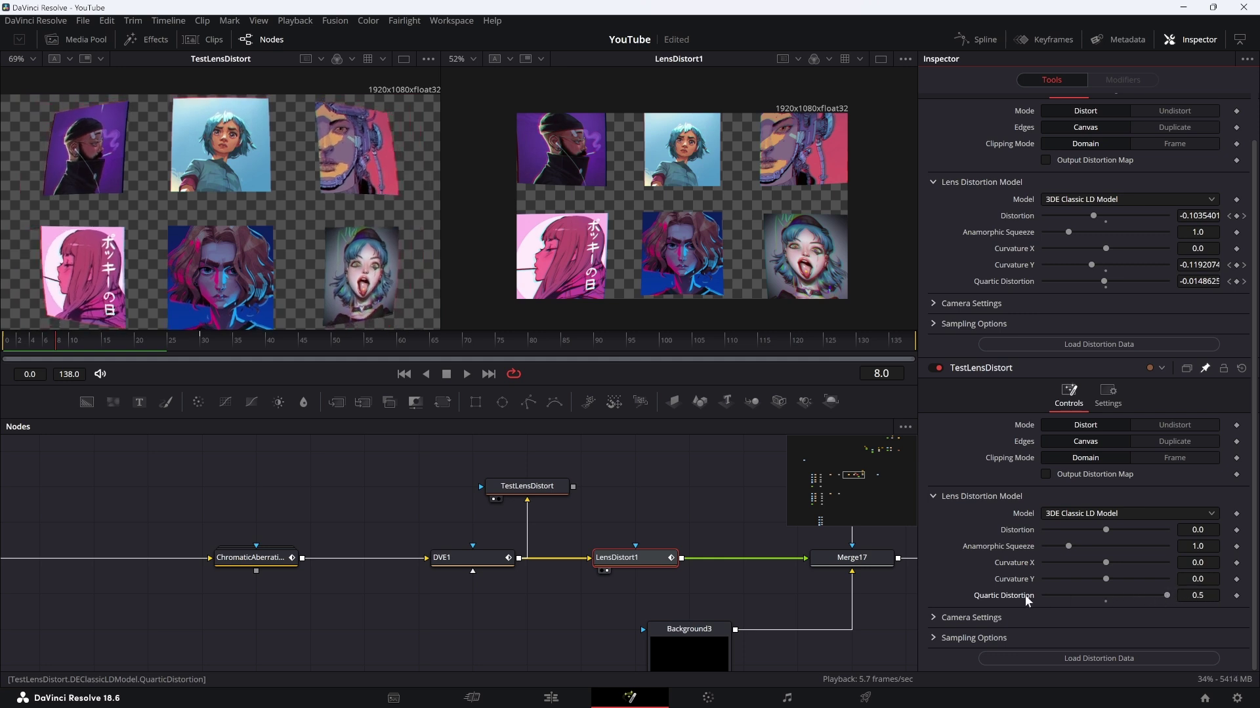
key(ctrl+z)
key(ctrl+z)
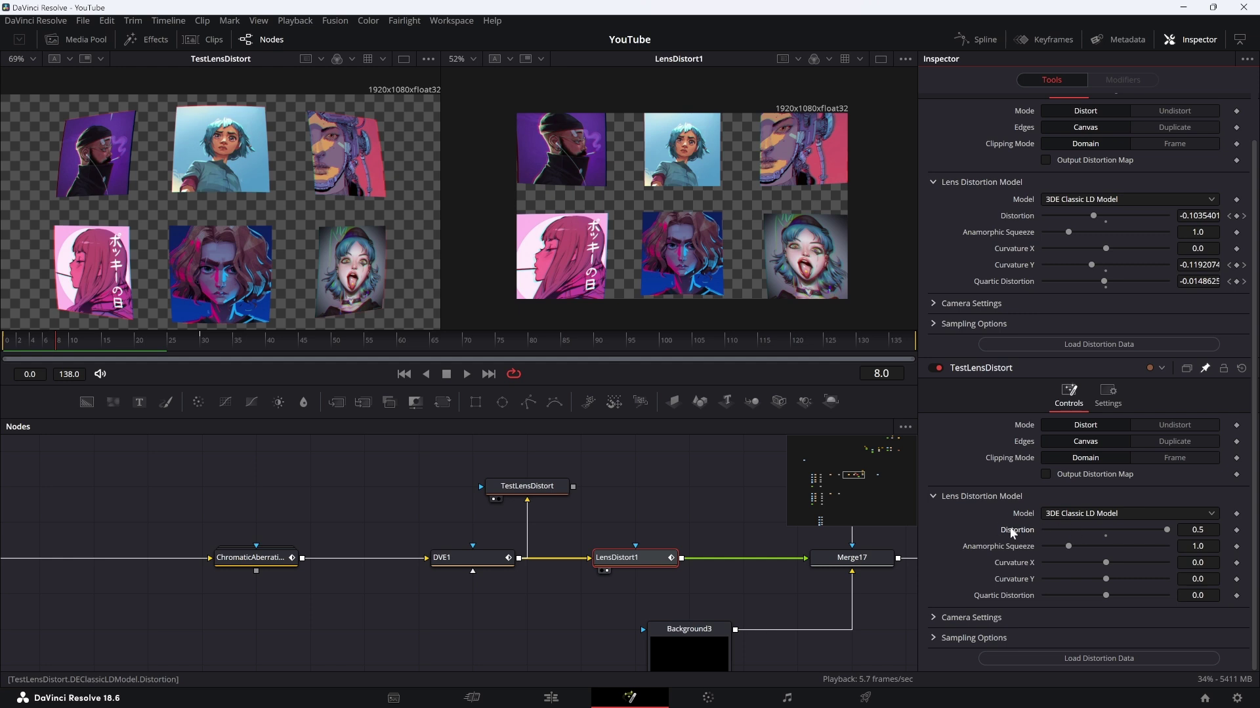
key(ctrl+shift+z)
drag(1105, 596, 1203, 593)
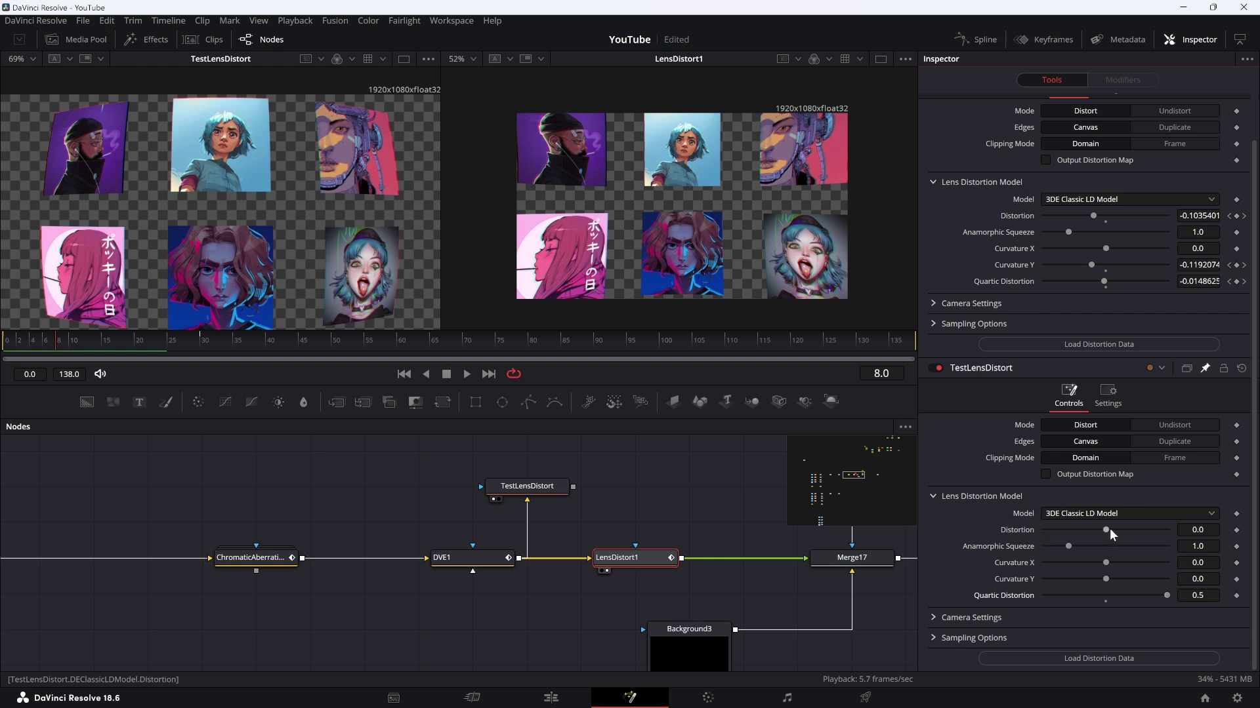
drag(1109, 527, 1177, 528)
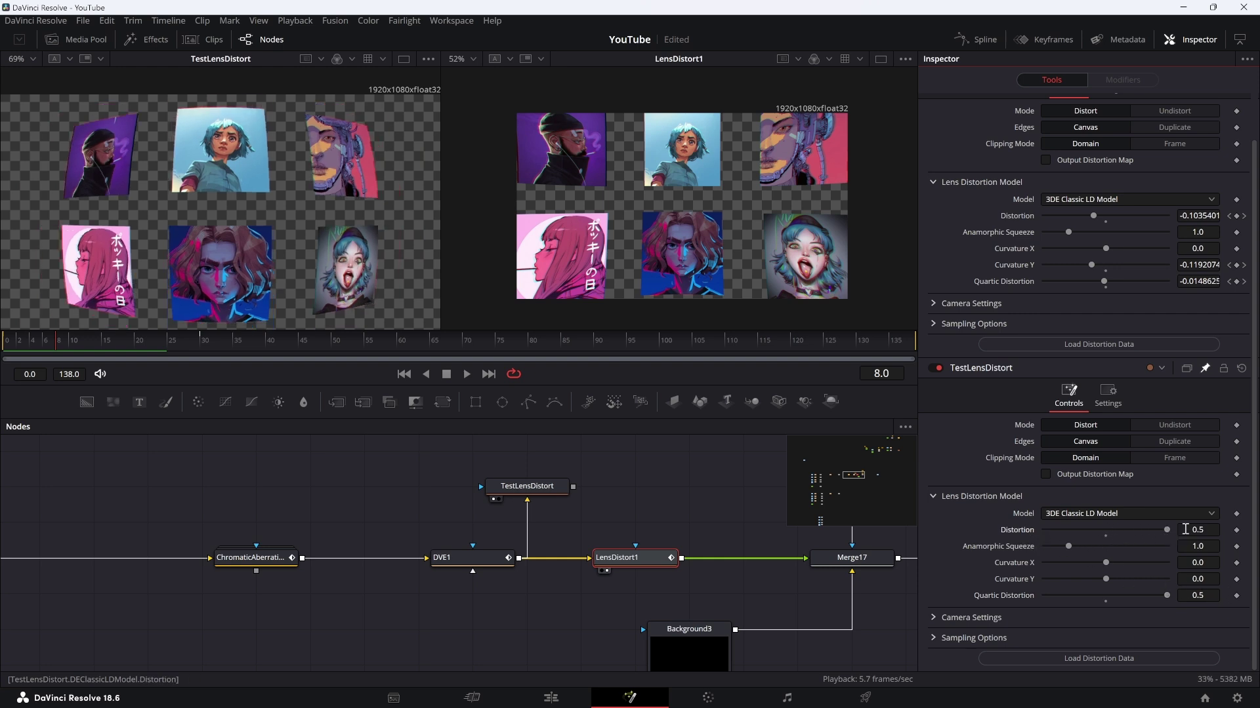
key(ctrl+z)
key(ctrl+z)
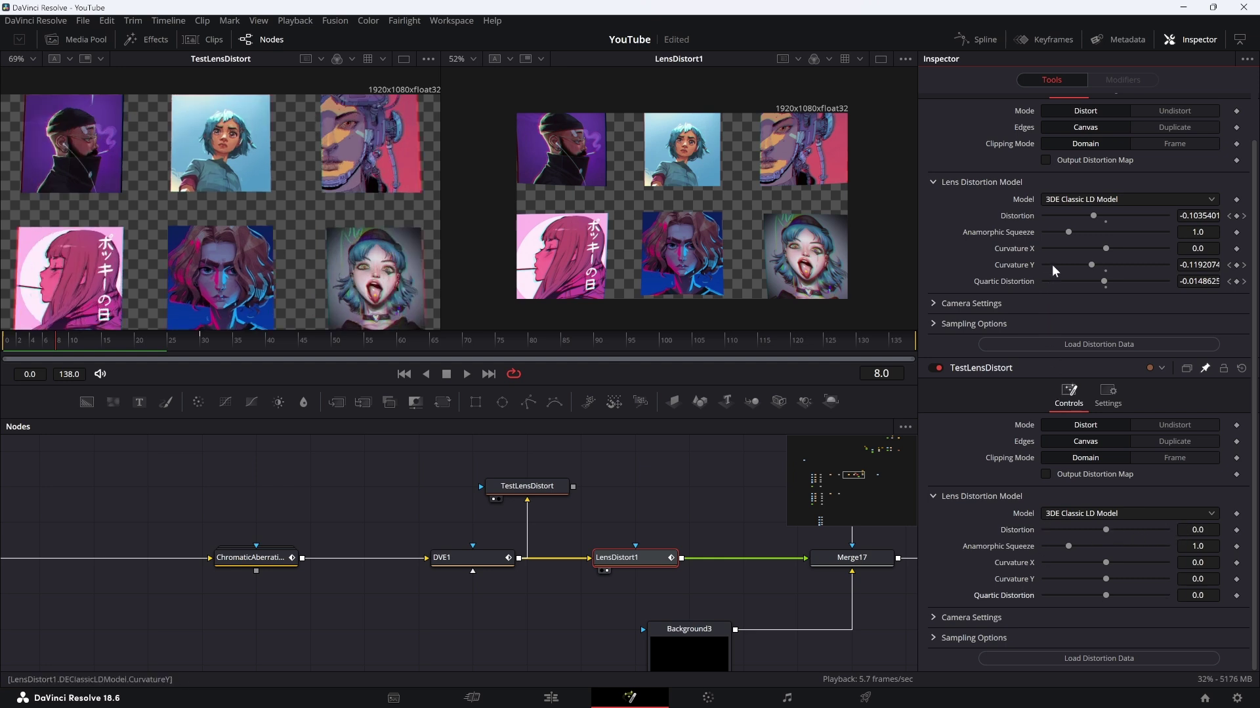
mouse_move(66, 345)
mouse_down()
mouse_move(3, 346)
mouse_move(199, 346)
mouse_move(107, 341)
mouse_move(201, 333)
mouse_move(18, 336)
mouse_move(89, 338)
mouse_up()
Set the test node's Distortion to -0.154 and step between frames 14 and 21 to check it
drag(1110, 529, 1086, 530)
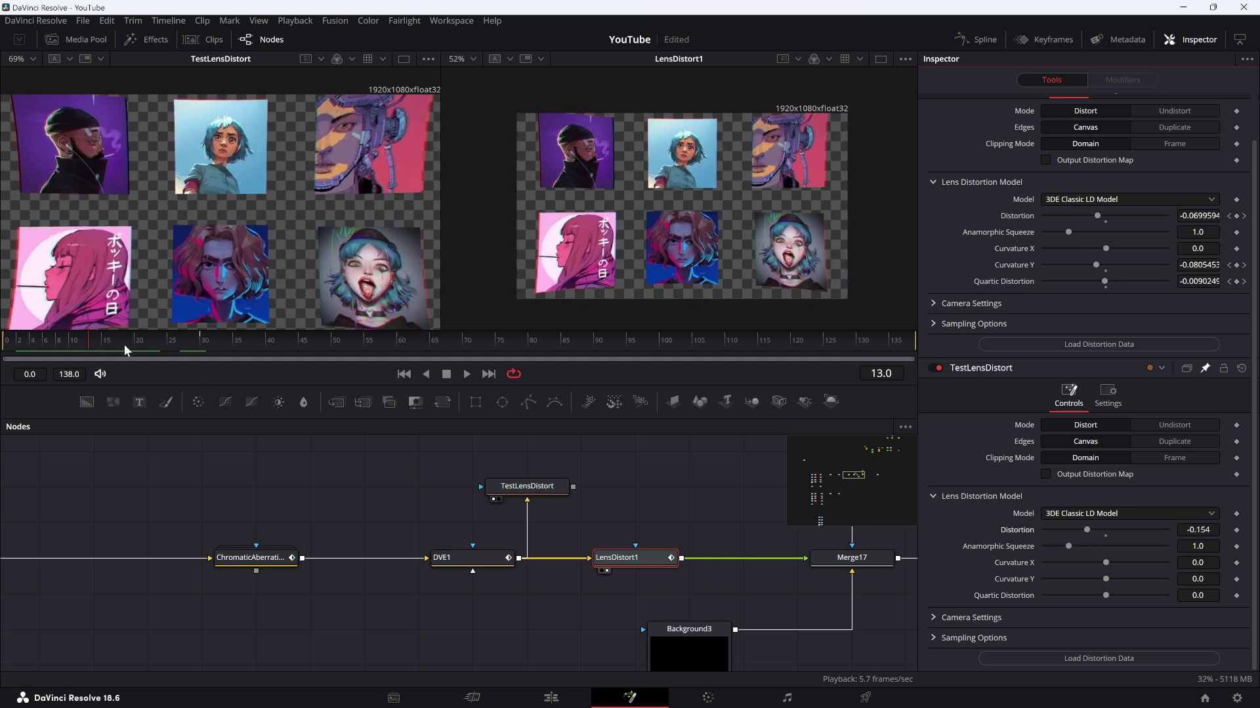
click(98, 342)
scroll(203, 224, down, 2)
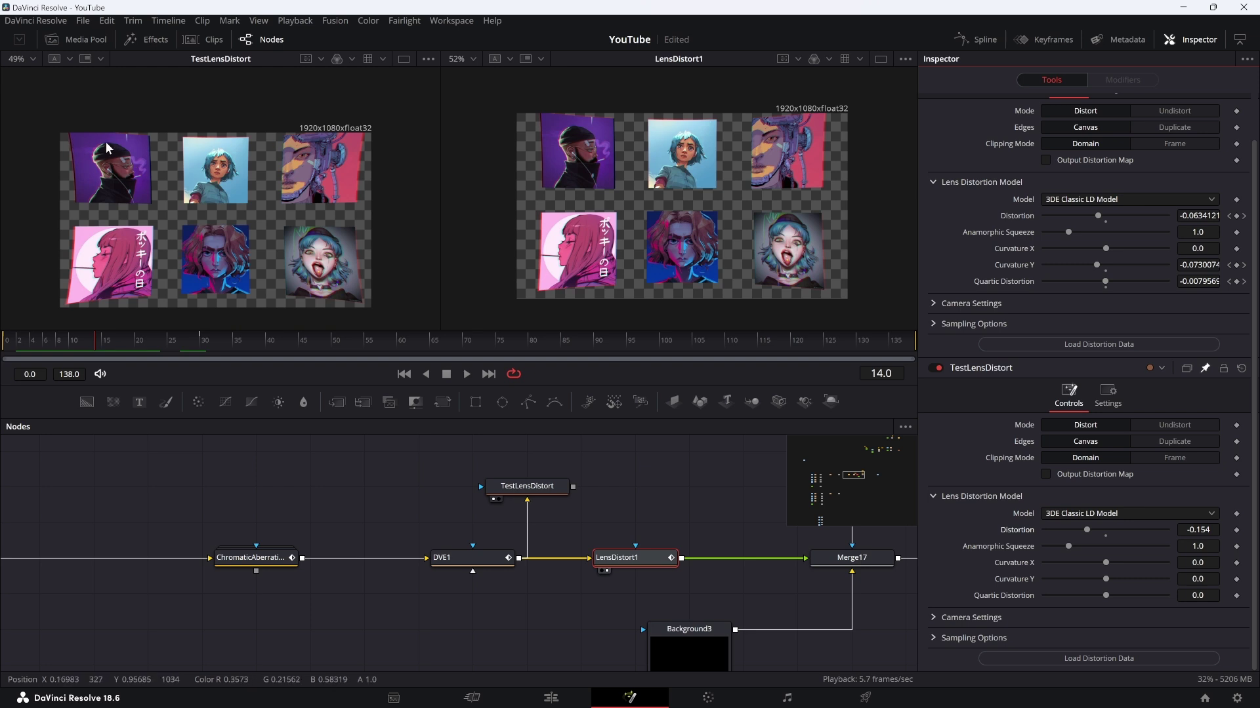
scroll(111, 139, up, 2)
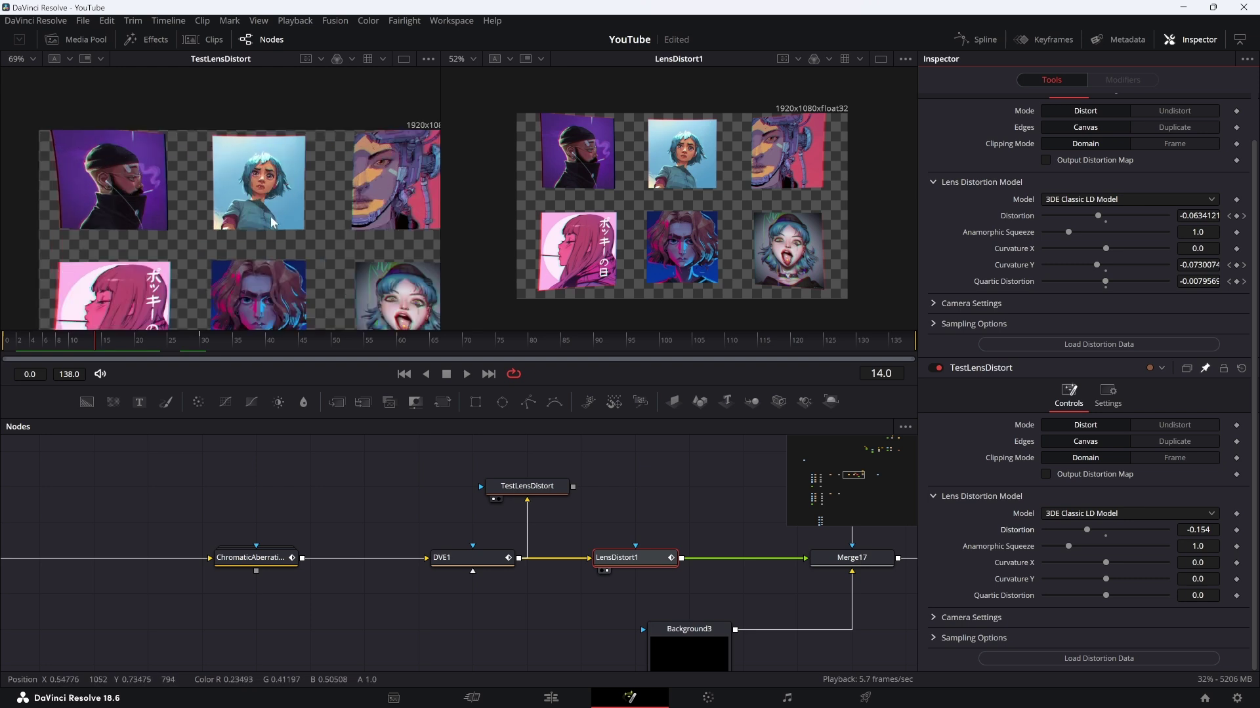
scroll(181, 200, down, 2)
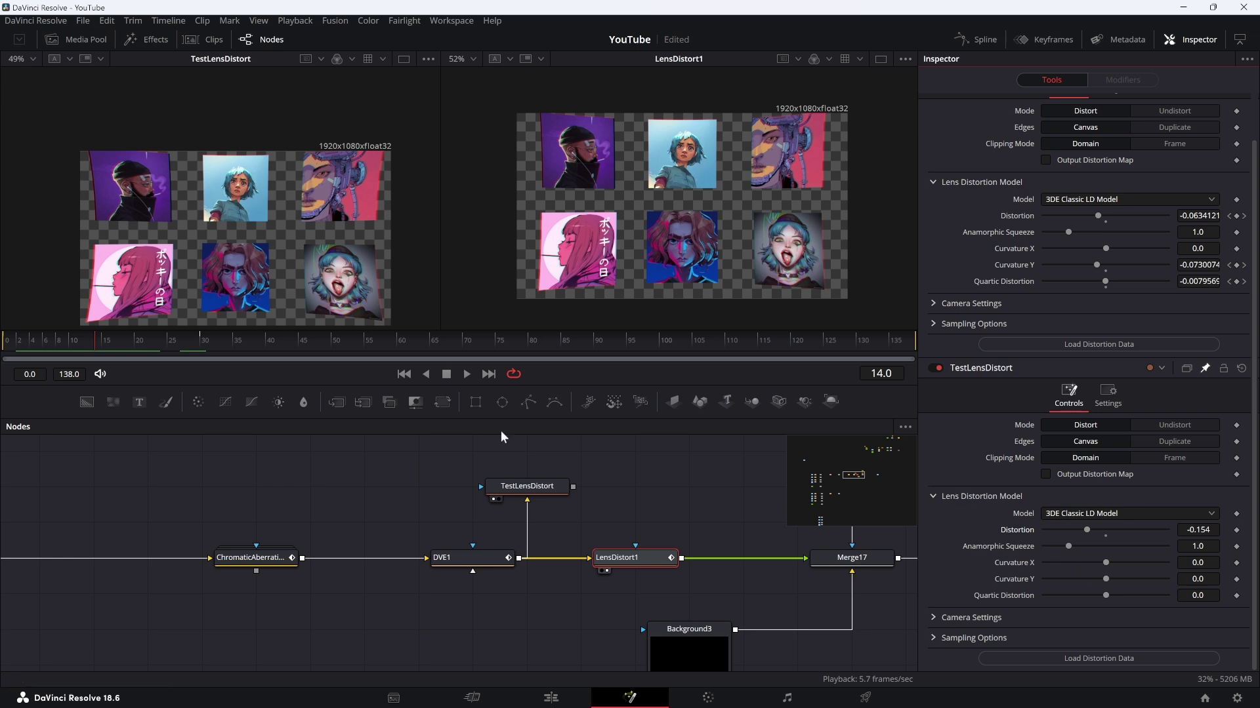
mouse_move(93, 340)
mouse_down()
mouse_move(148, 340)
mouse_move(80, 340)
mouse_up()
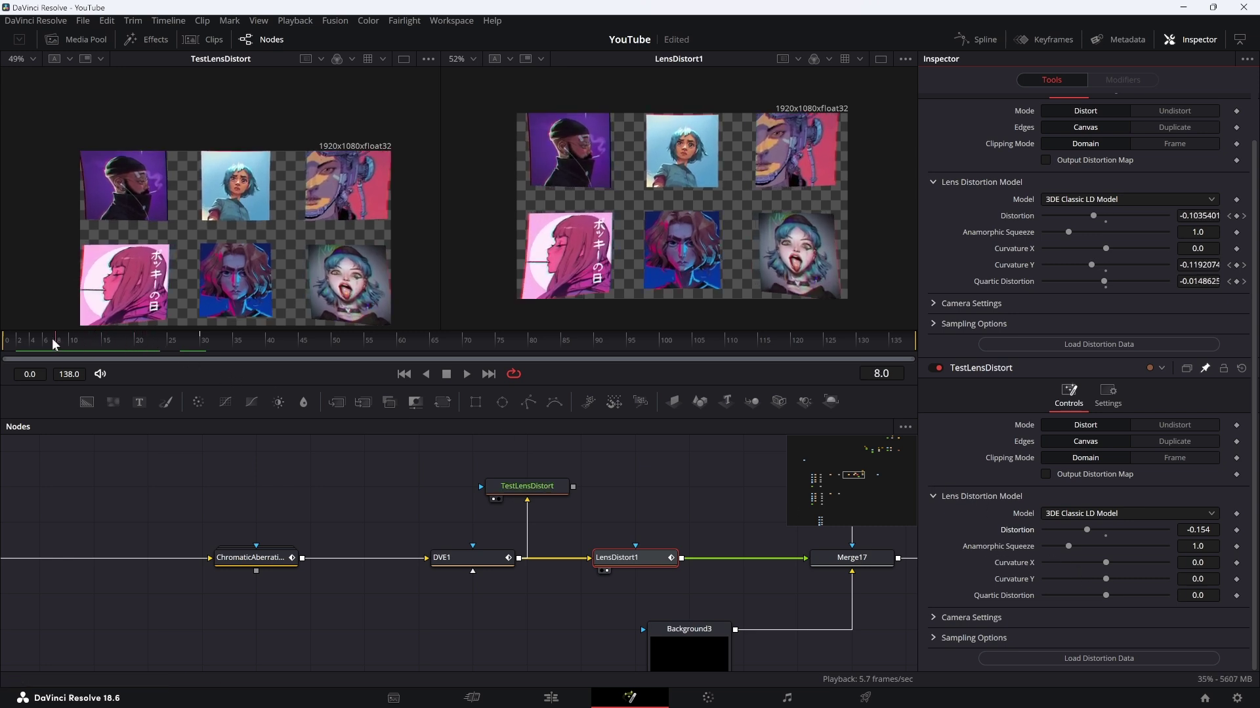
drag(51, 338, 69, 341)
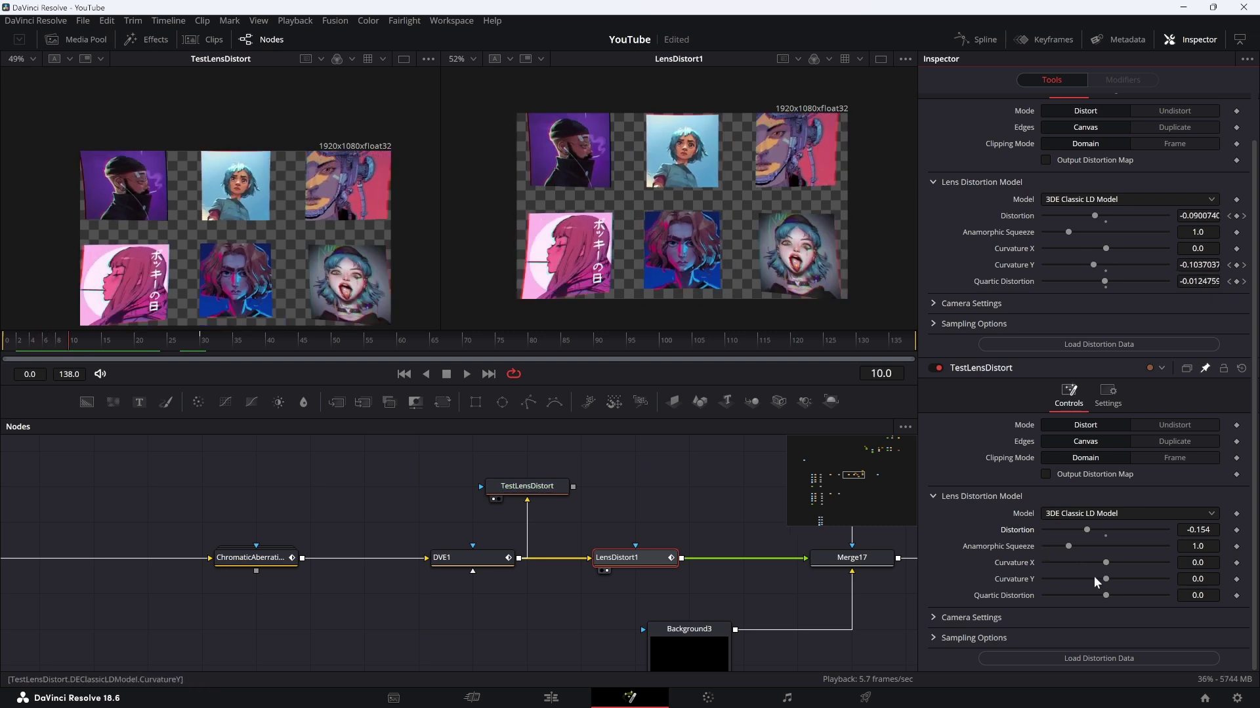
Set Curvature Y to -0.128 and Quartic Distortion to 0.016, then pan the node graph
drag(1106, 577, 1081, 578)
drag(1103, 578, 1085, 581)
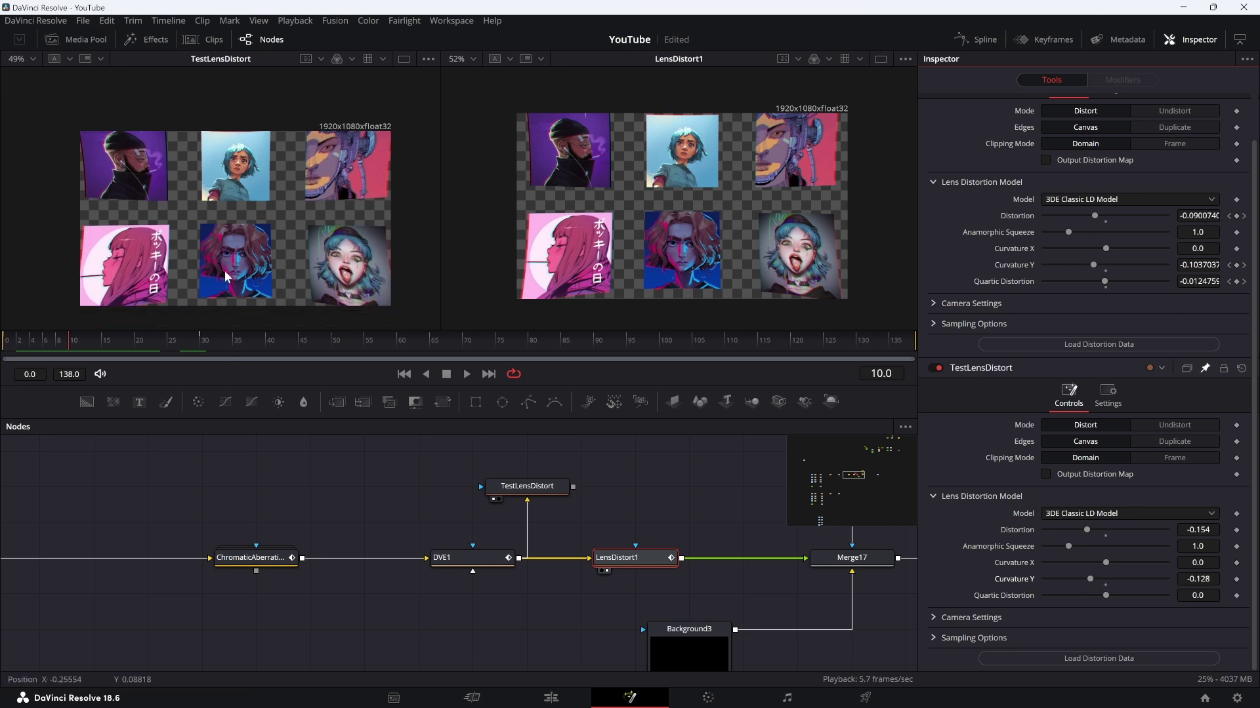
drag(1103, 596, 1105, 596)
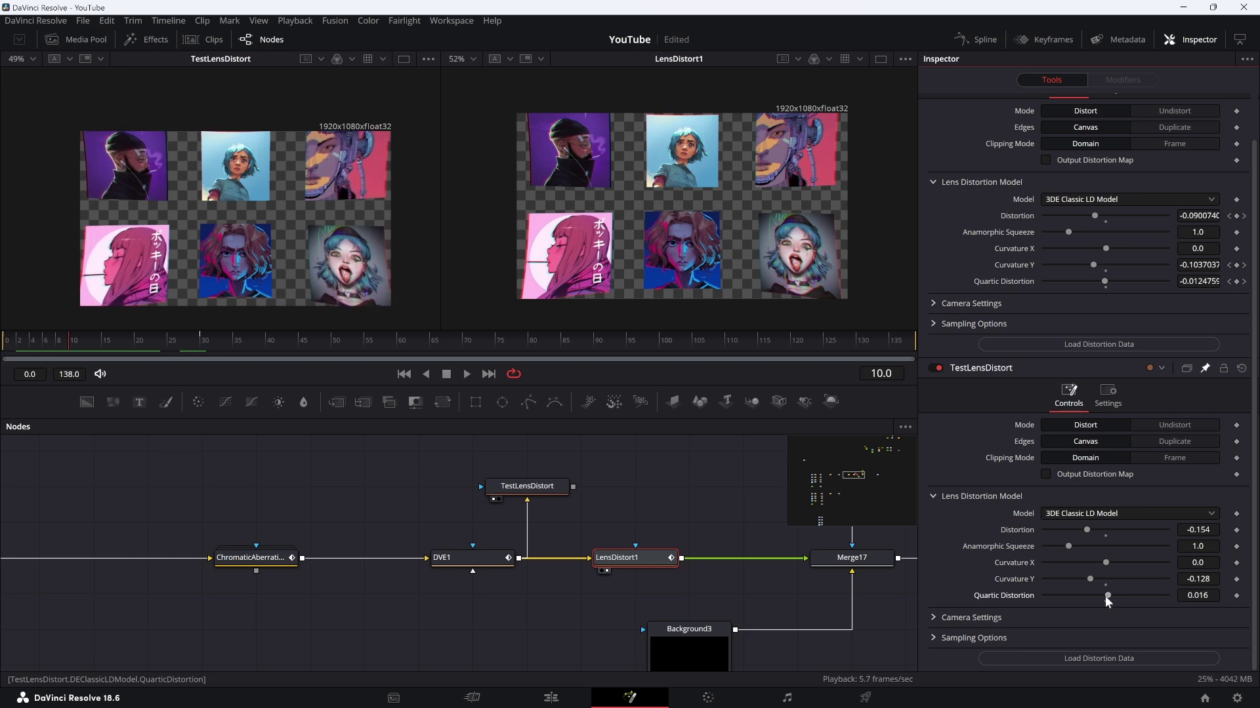
scroll(140, 259, down, 2)
scroll(139, 258, up, 3)
scroll(84, 238, down, 2)
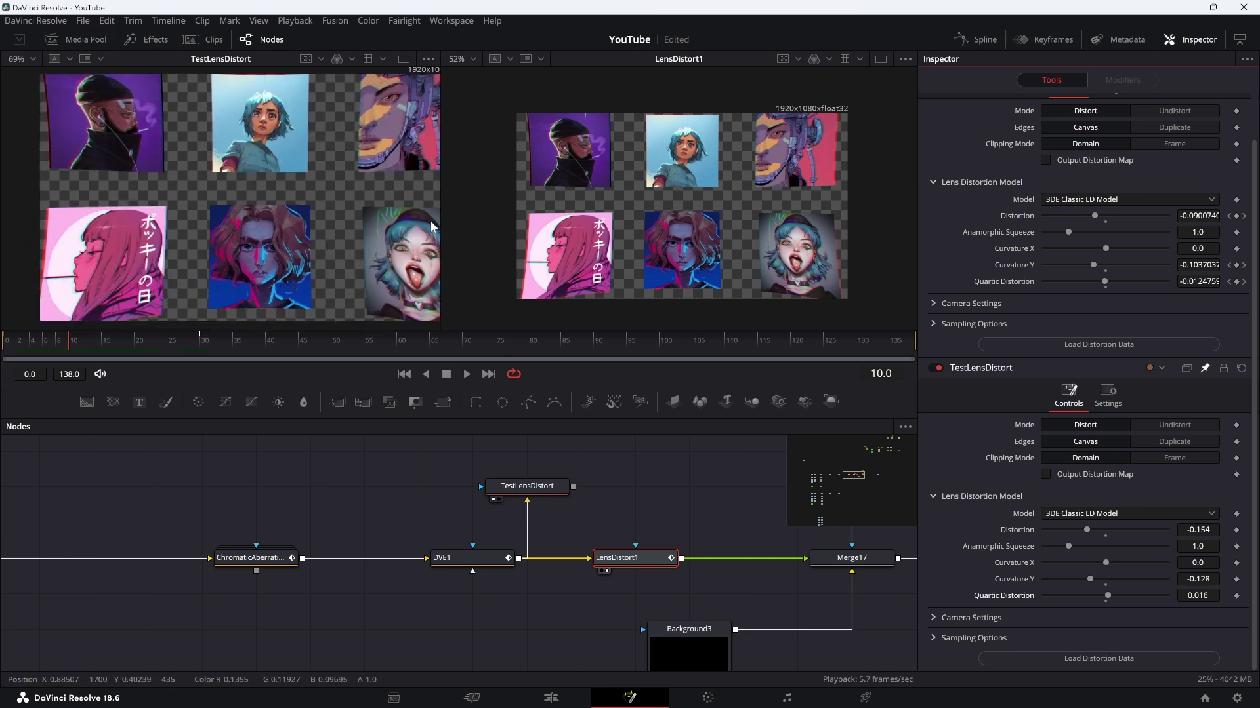
scroll(34, 216, right, 3)
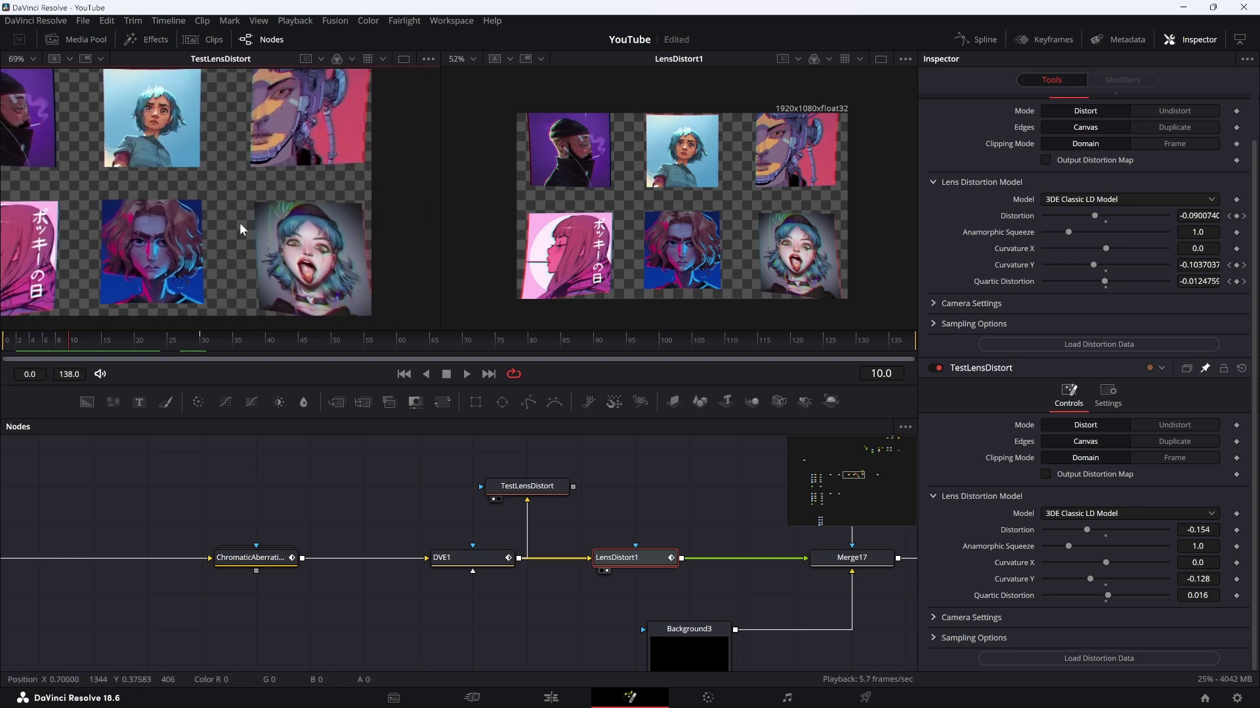
scroll(332, 222, left, 2)
scroll(282, 210, down, 1)
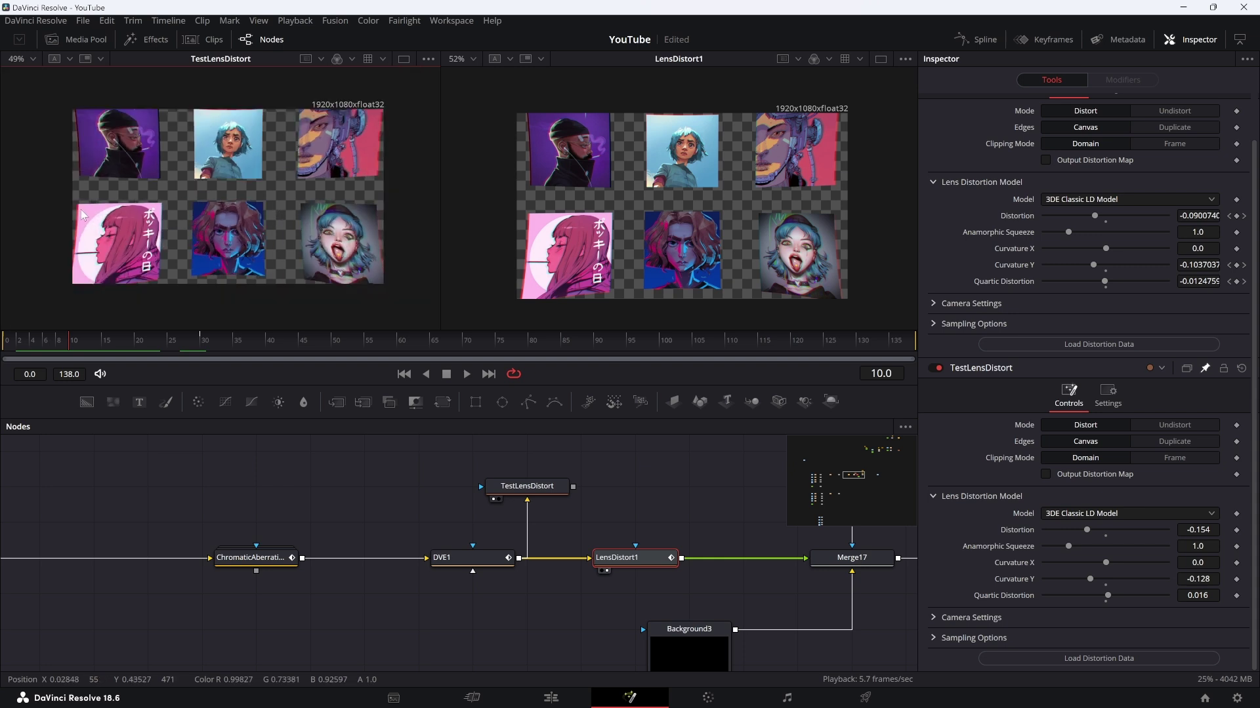
scroll(330, 221, right, 2)
scroll(718, 462, right, 4)
Open the Spline editor, fit LensDistort1's three curves into a widened graph, and scrub them back and forth
click(982, 41)
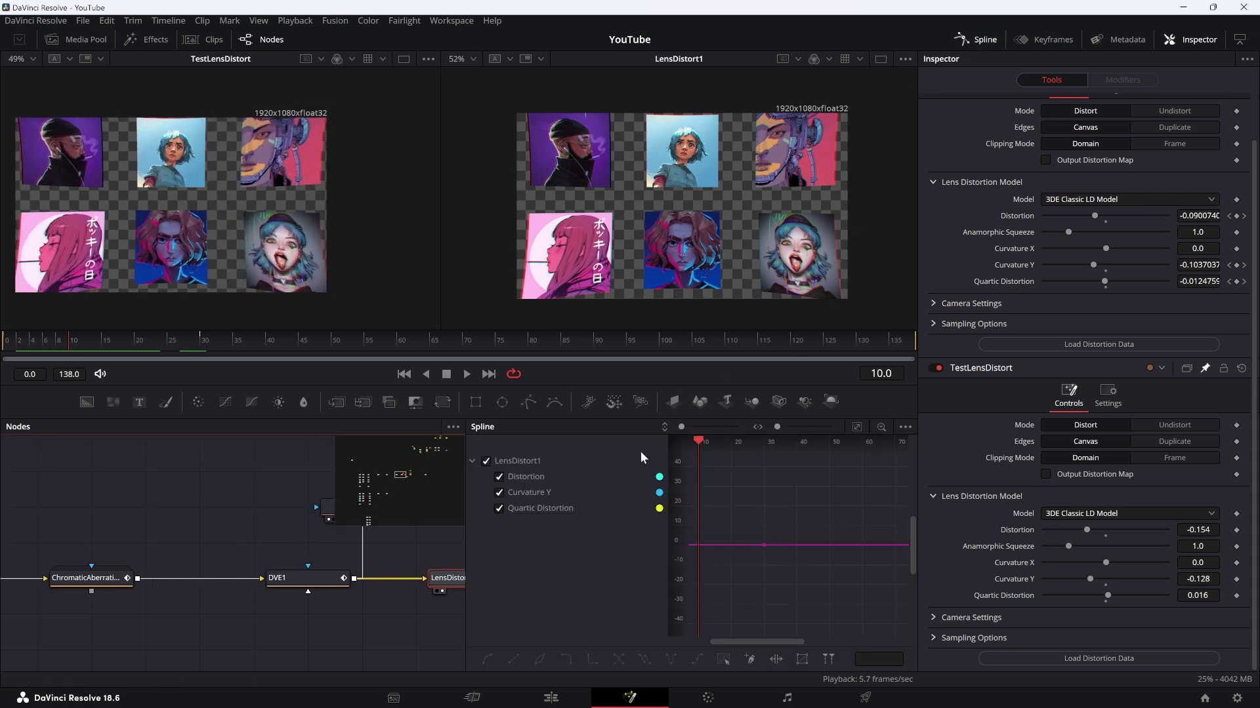
click(862, 428)
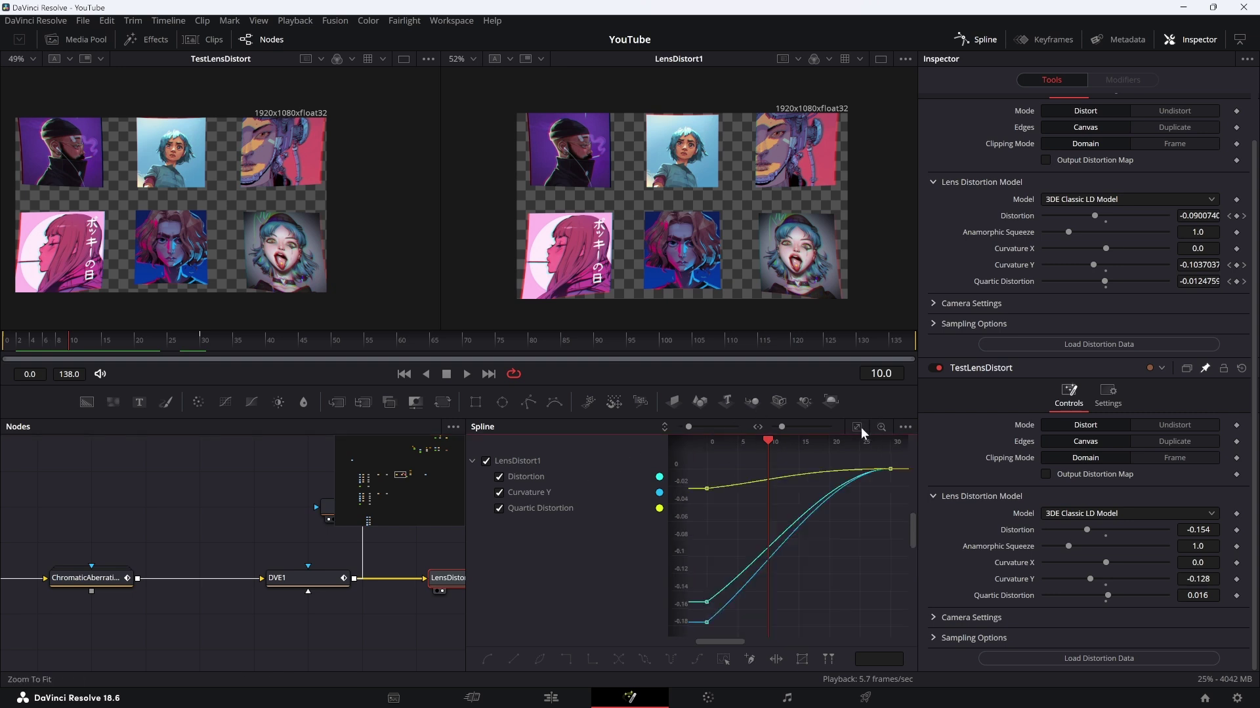
drag(465, 556, 297, 547)
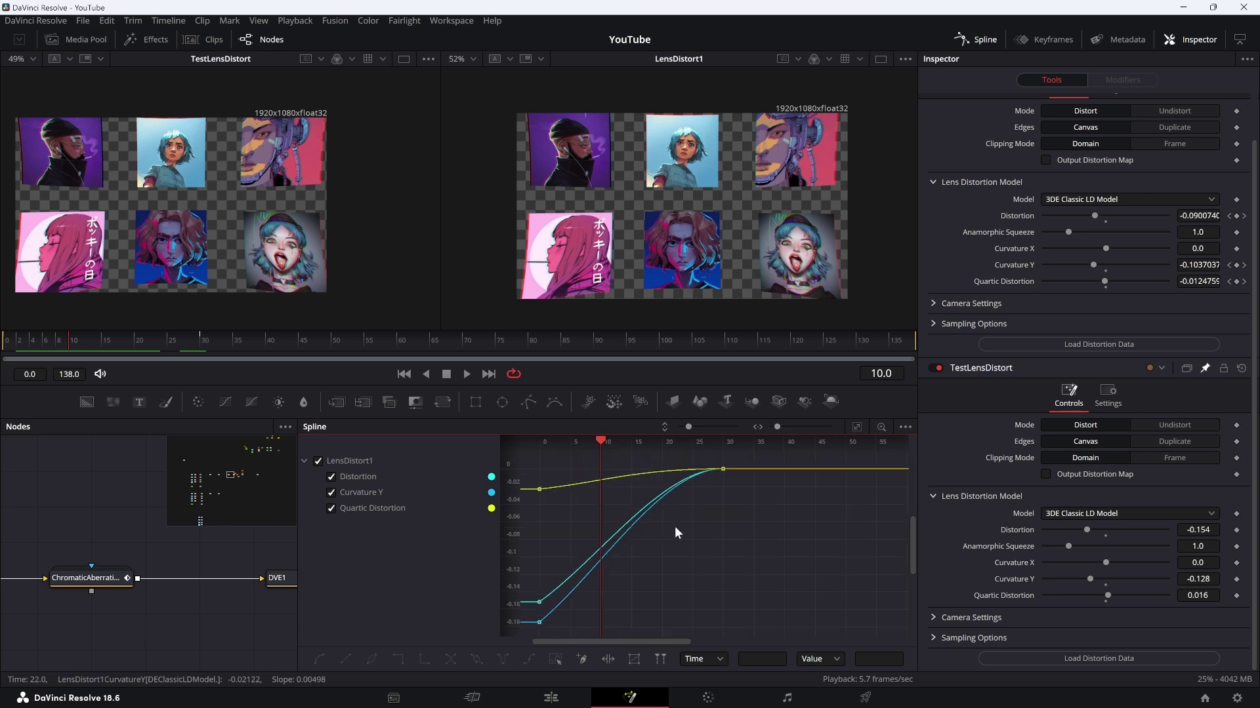
click(859, 425)
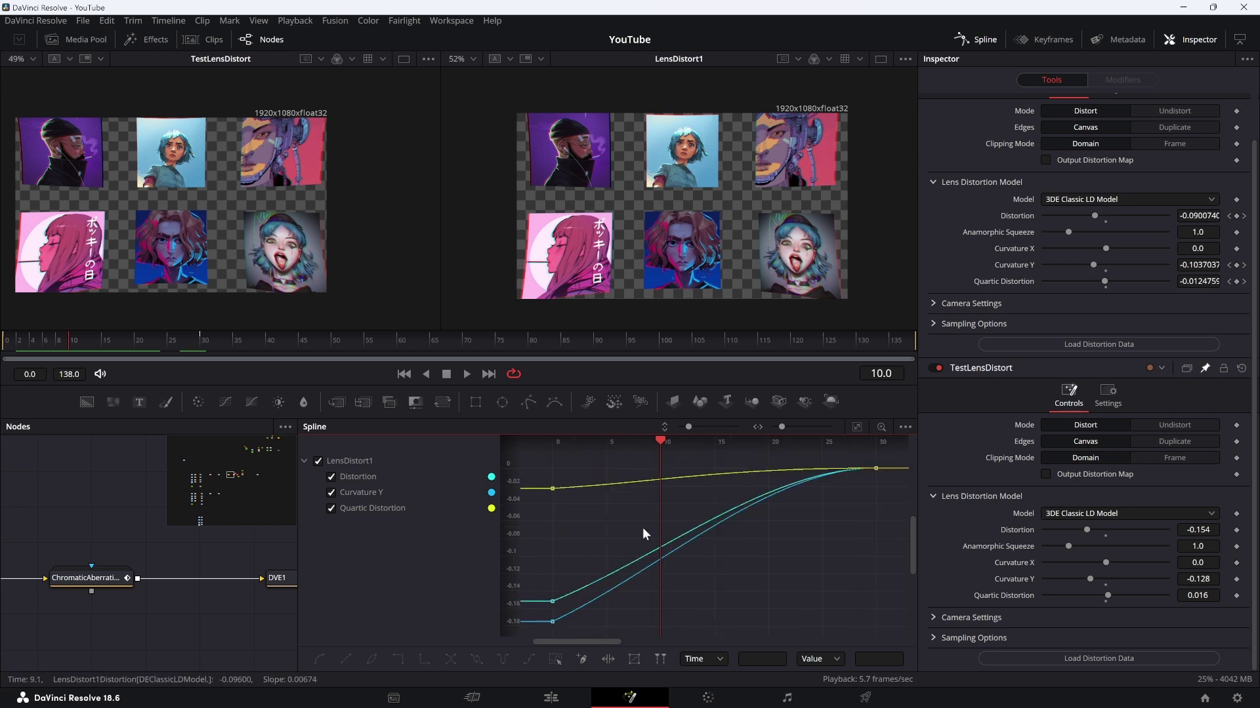
drag(640, 518, 840, 508)
drag(750, 515, 812, 510)
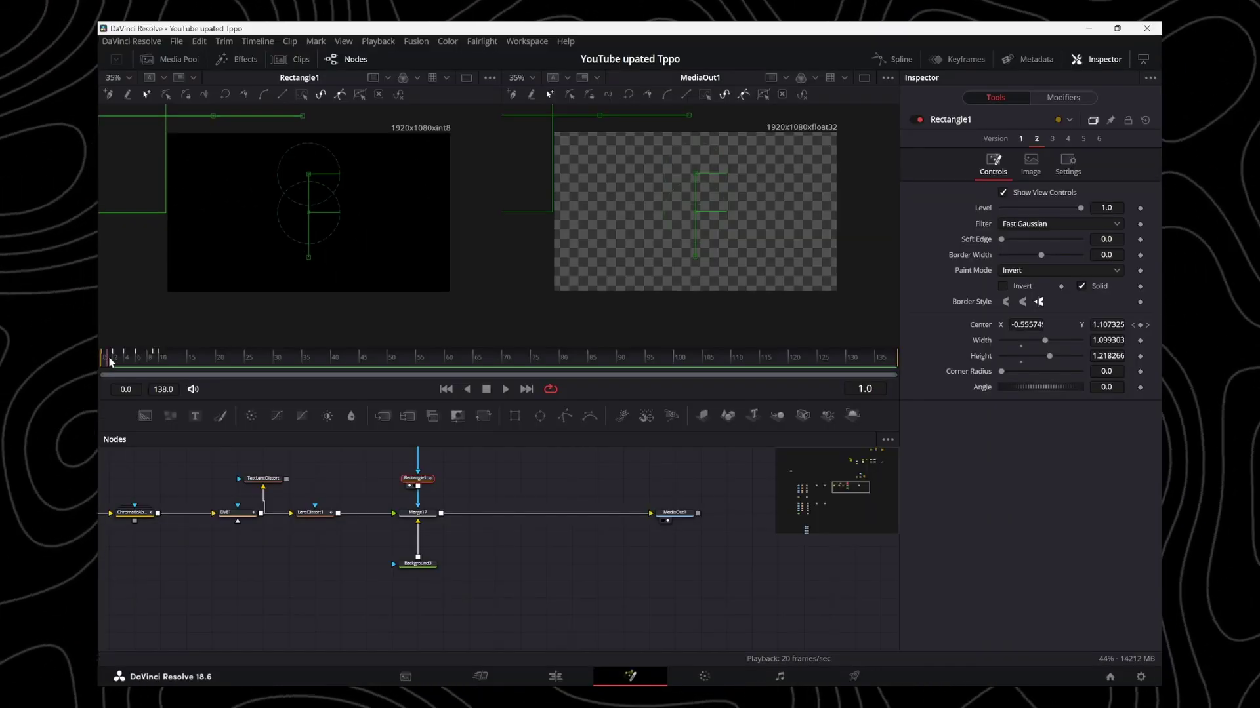
Step through the reveal to frame 10, as the top-row portraits appear one by one
click(119, 362)
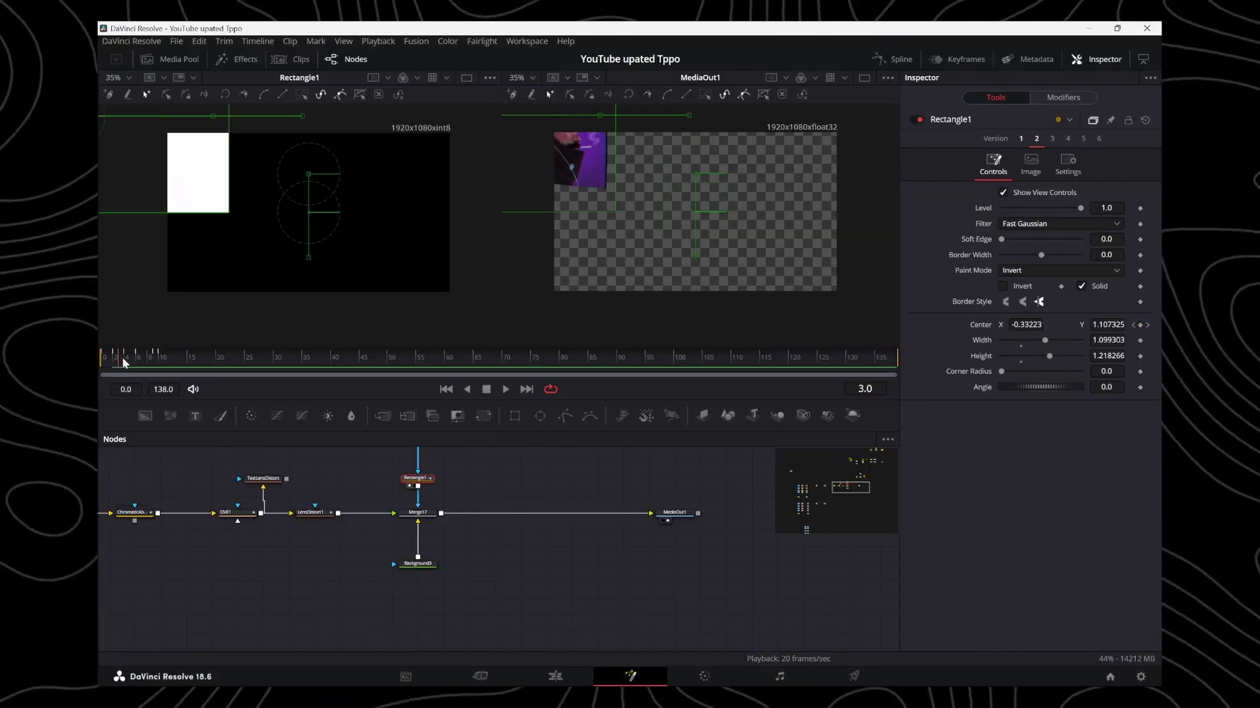
click(128, 363)
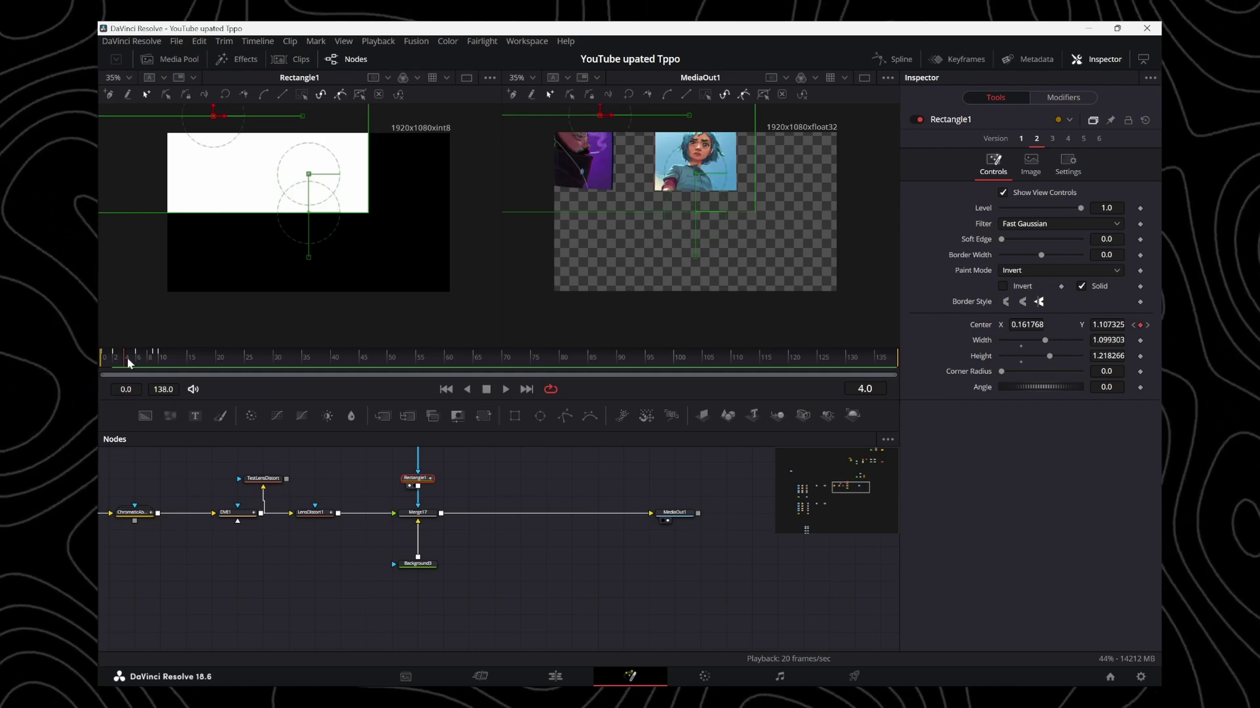
click(138, 362)
click(157, 363)
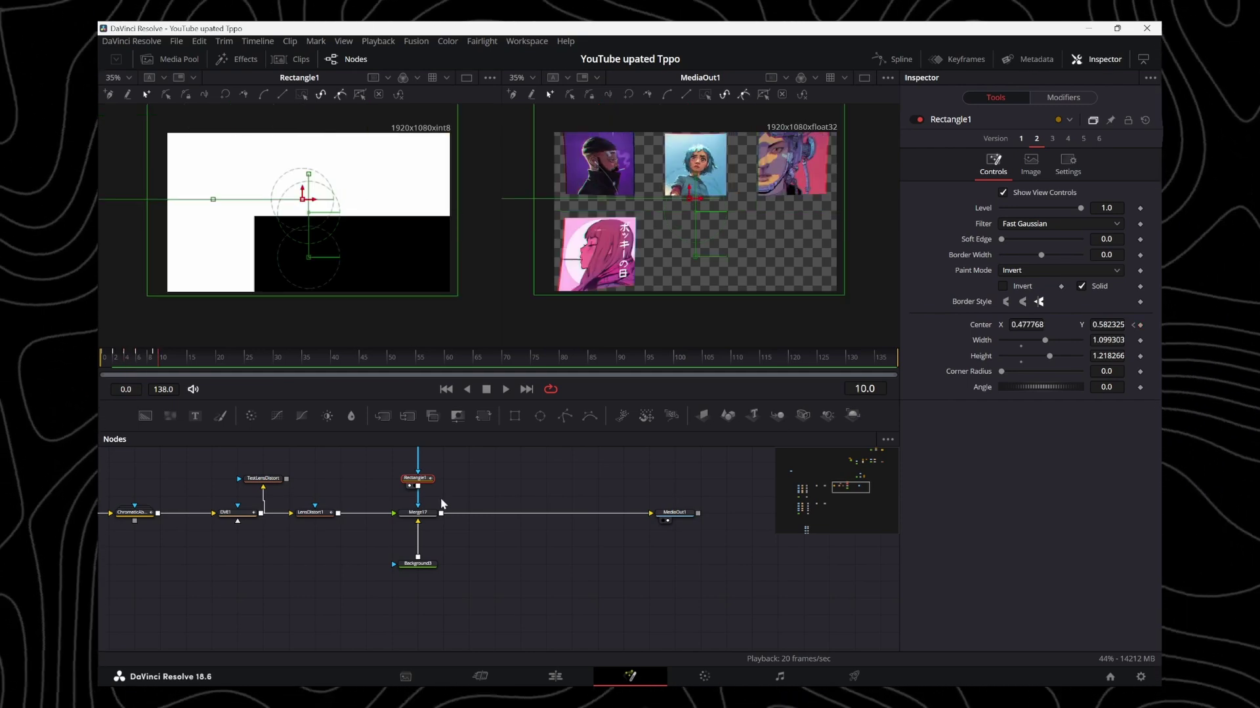
Add a Rectangle2 mask and preview its bottom-row reveal from frame 8 to frame 13
click(515, 415)
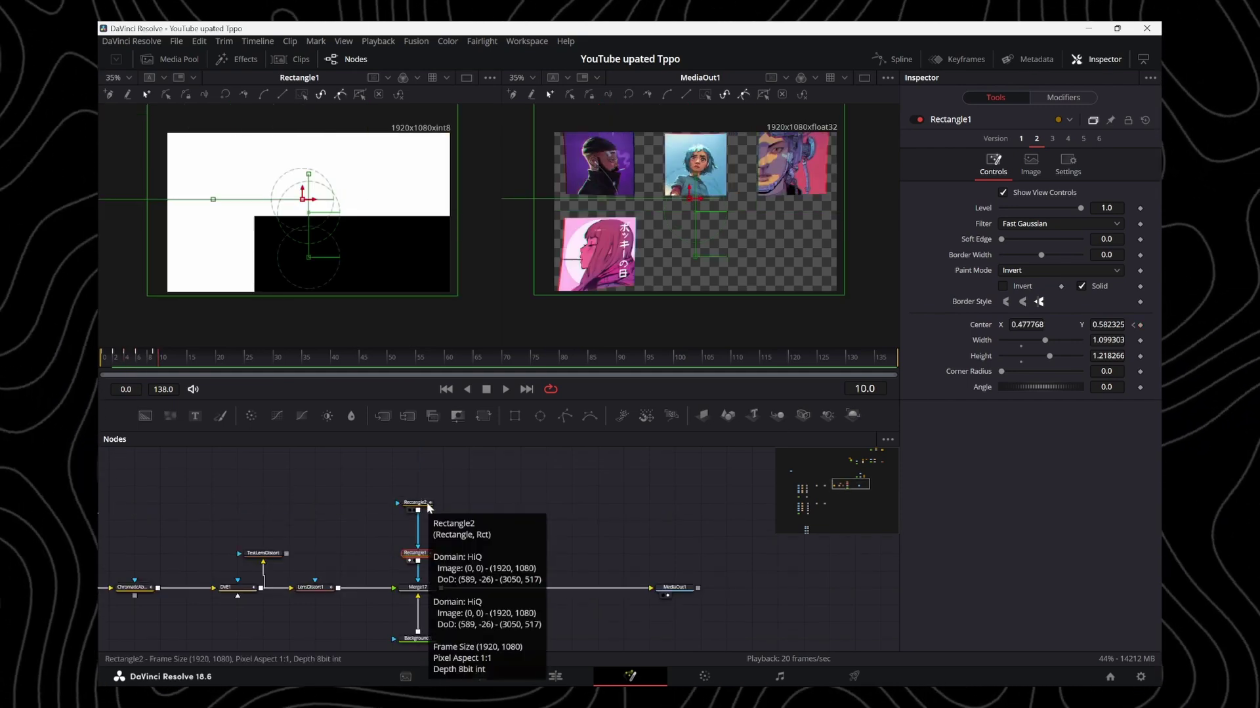
click(423, 504)
click(148, 362)
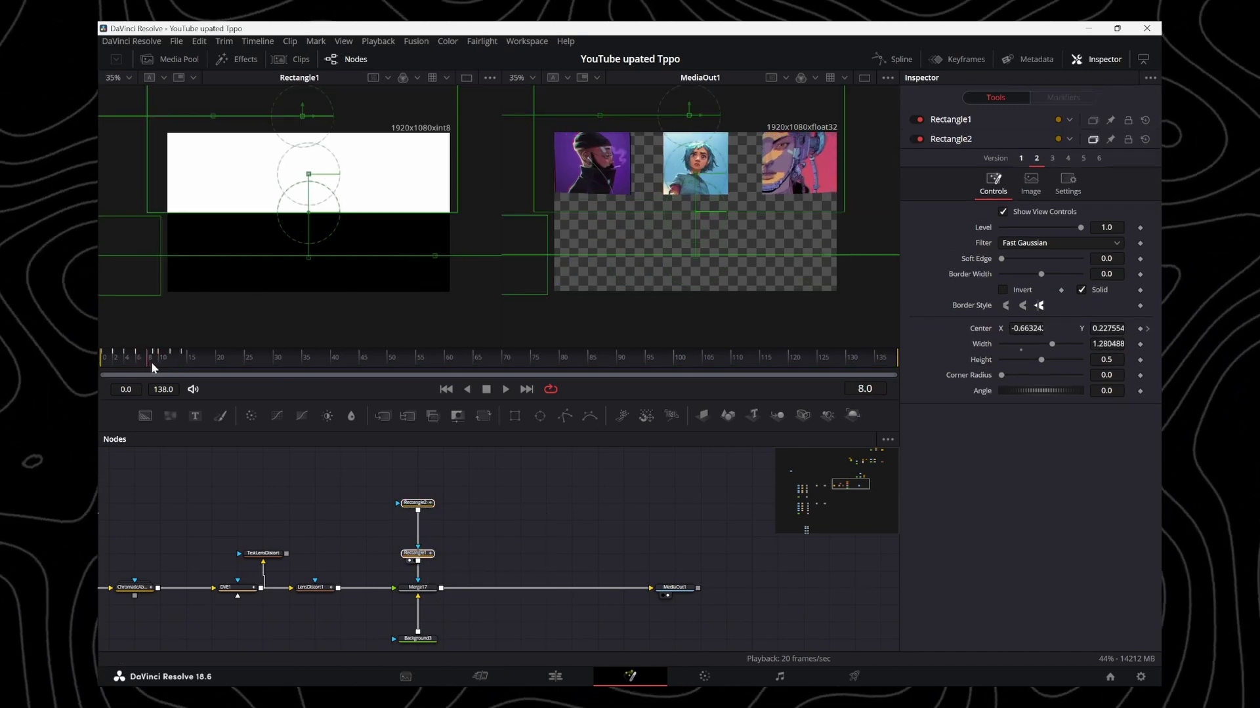
click(161, 362)
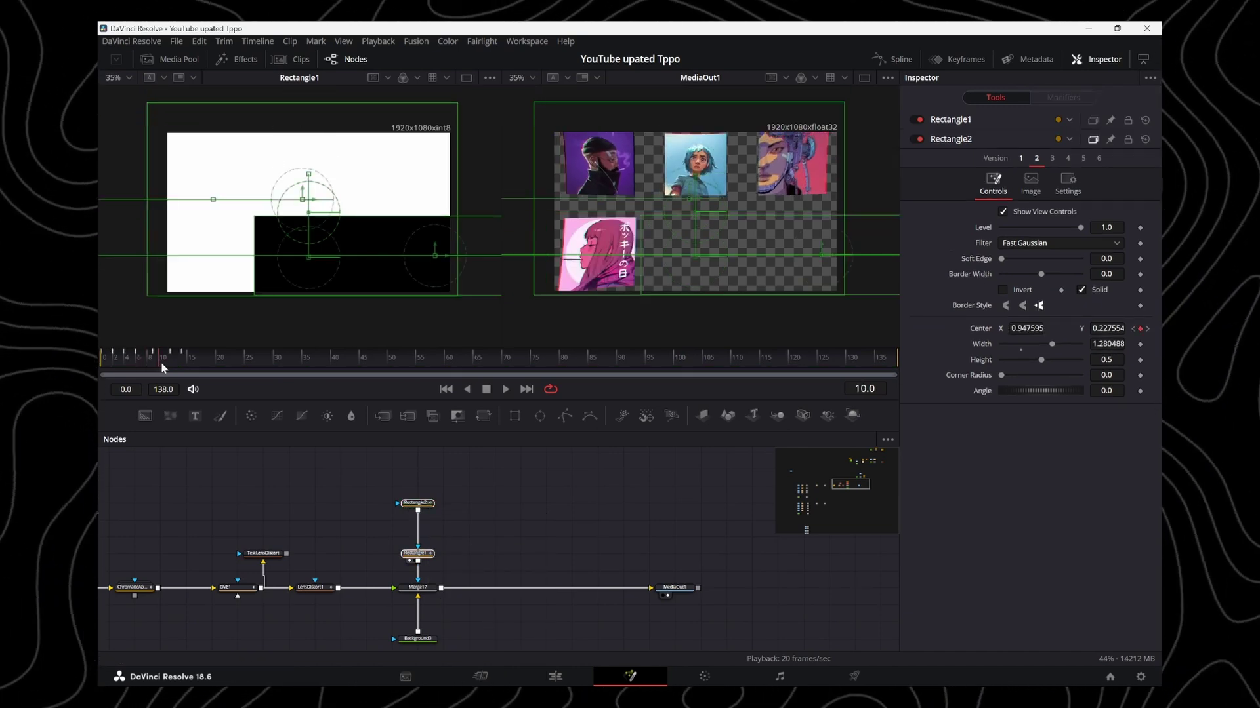
click(165, 362)
click(171, 362)
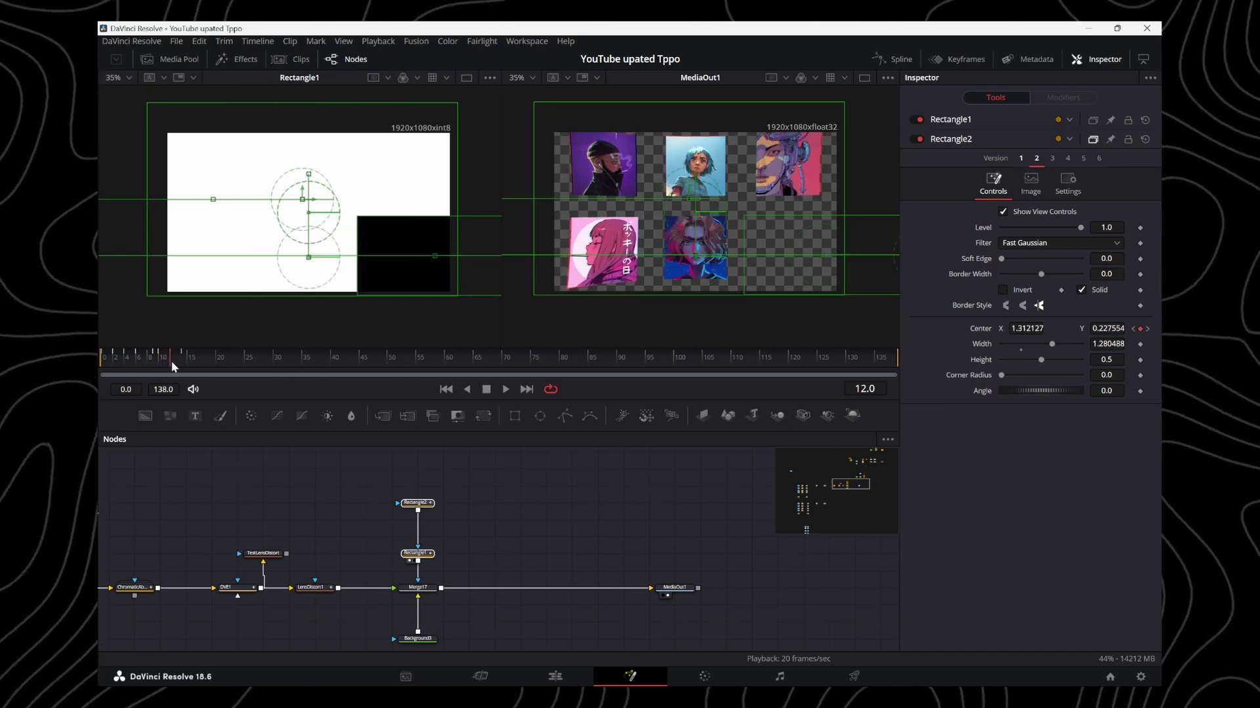
Confirm Rectangle1's Paint Mode stays set to Invert
click(176, 362)
click(1020, 119)
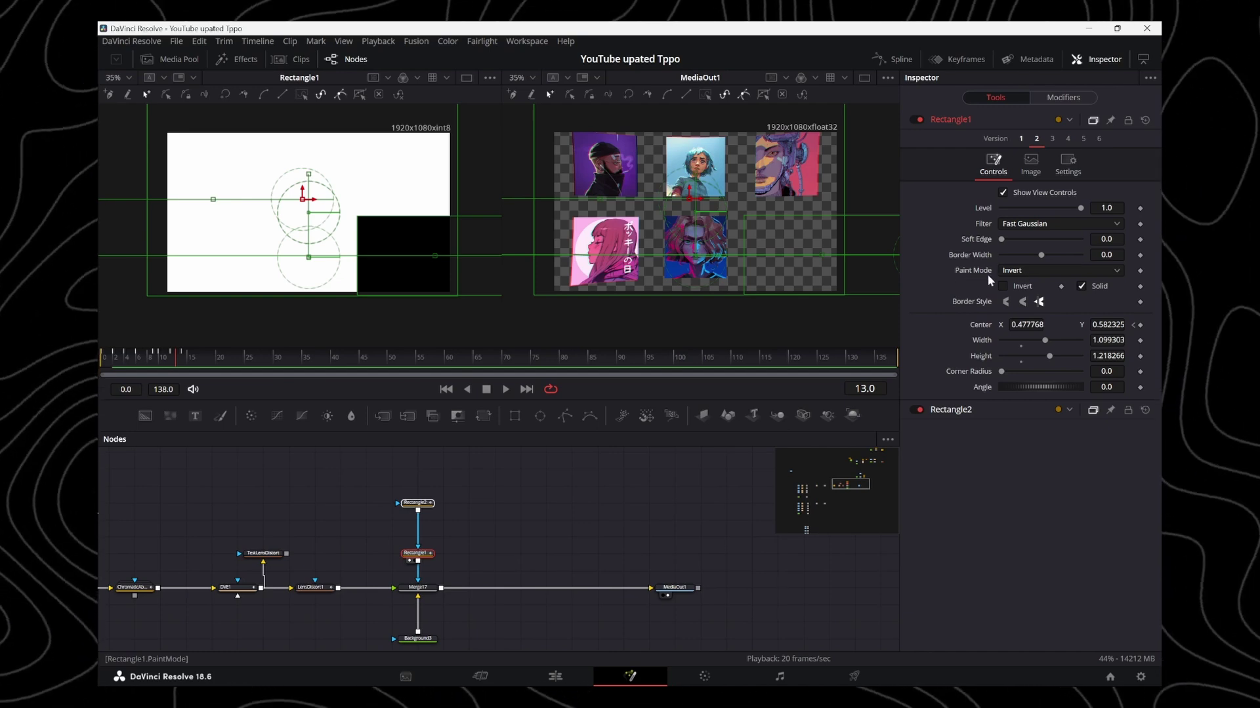
click(1117, 272)
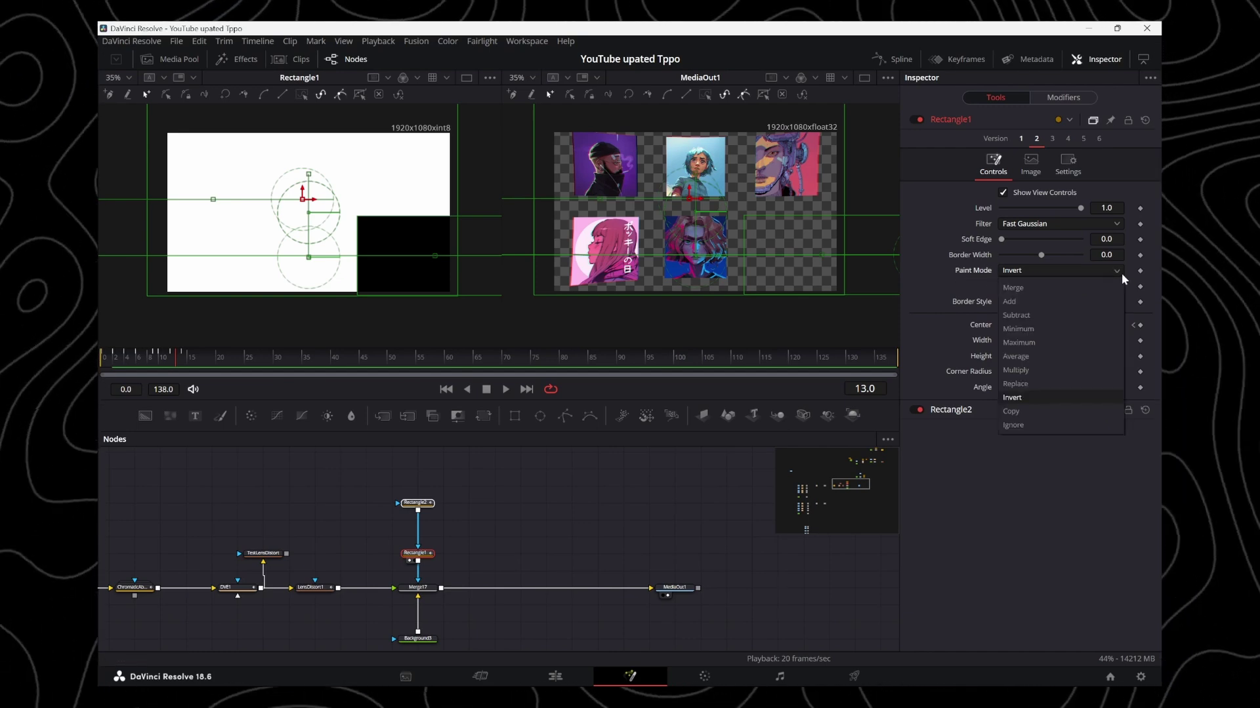
click(1120, 273)
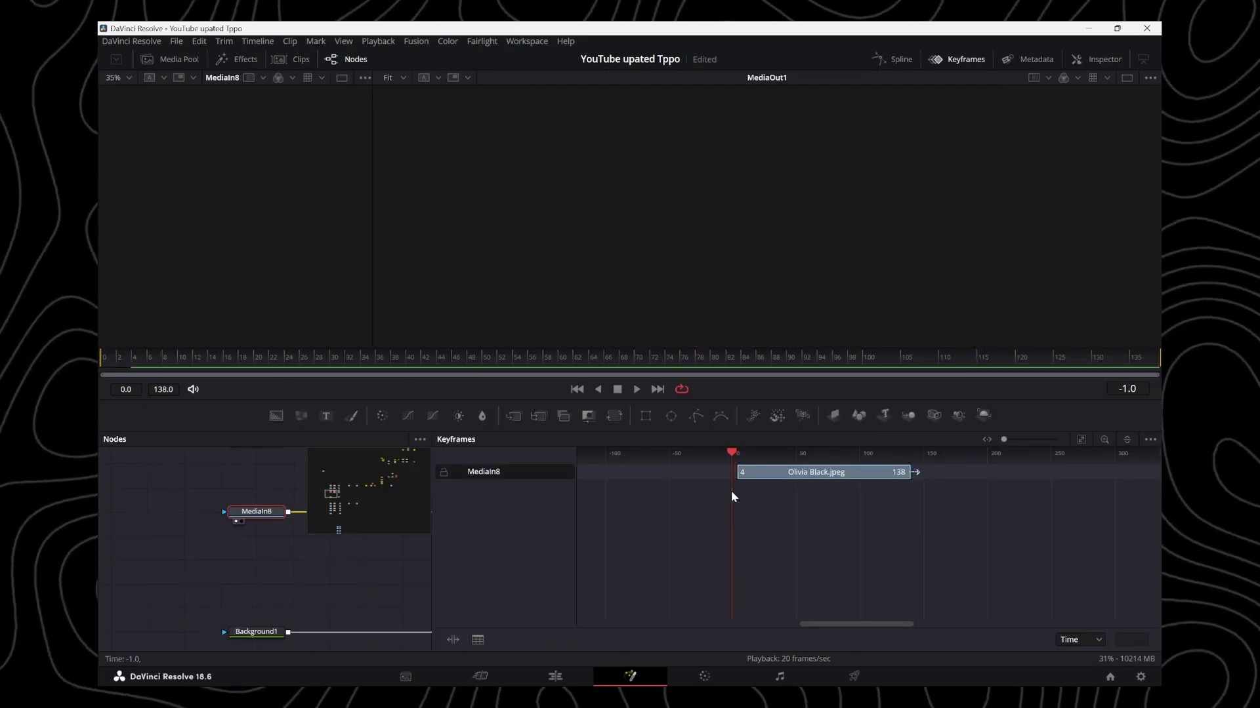
Delay the MediaIn1 portrait clip so it starts at frame 4
drag(732, 492, 734, 493)
scroll(295, 567, up, 2)
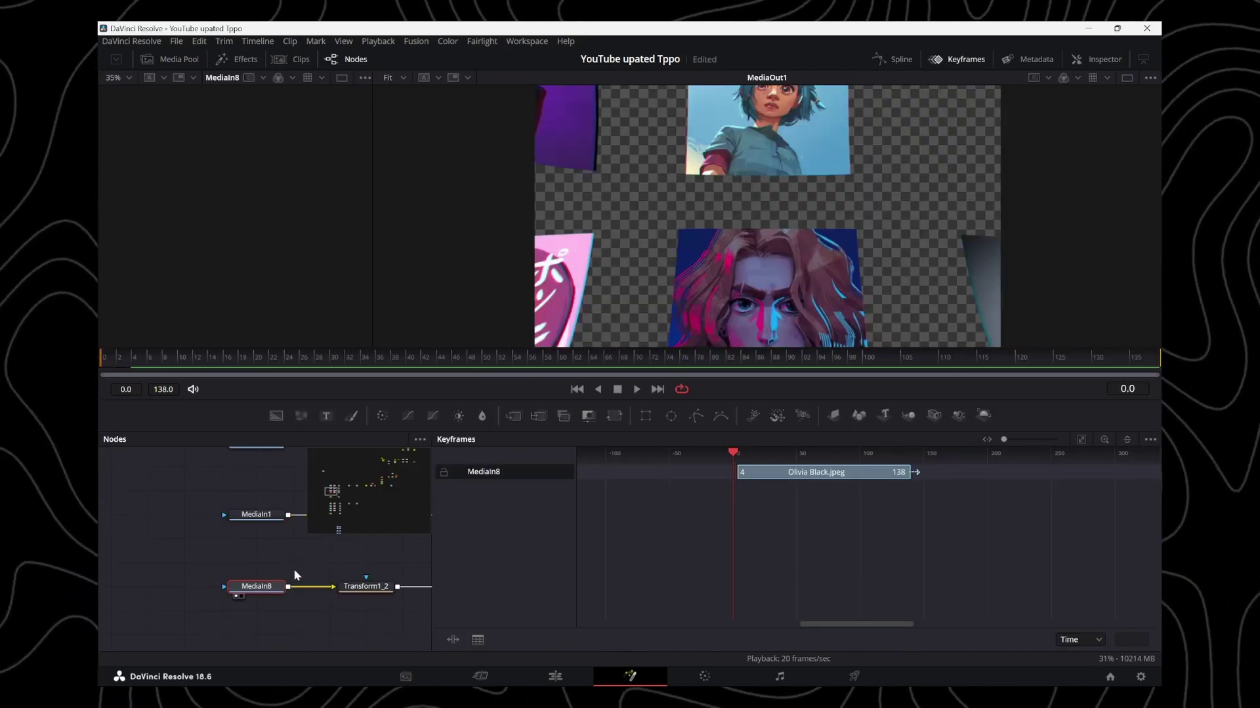
scroll(242, 567, up, 1)
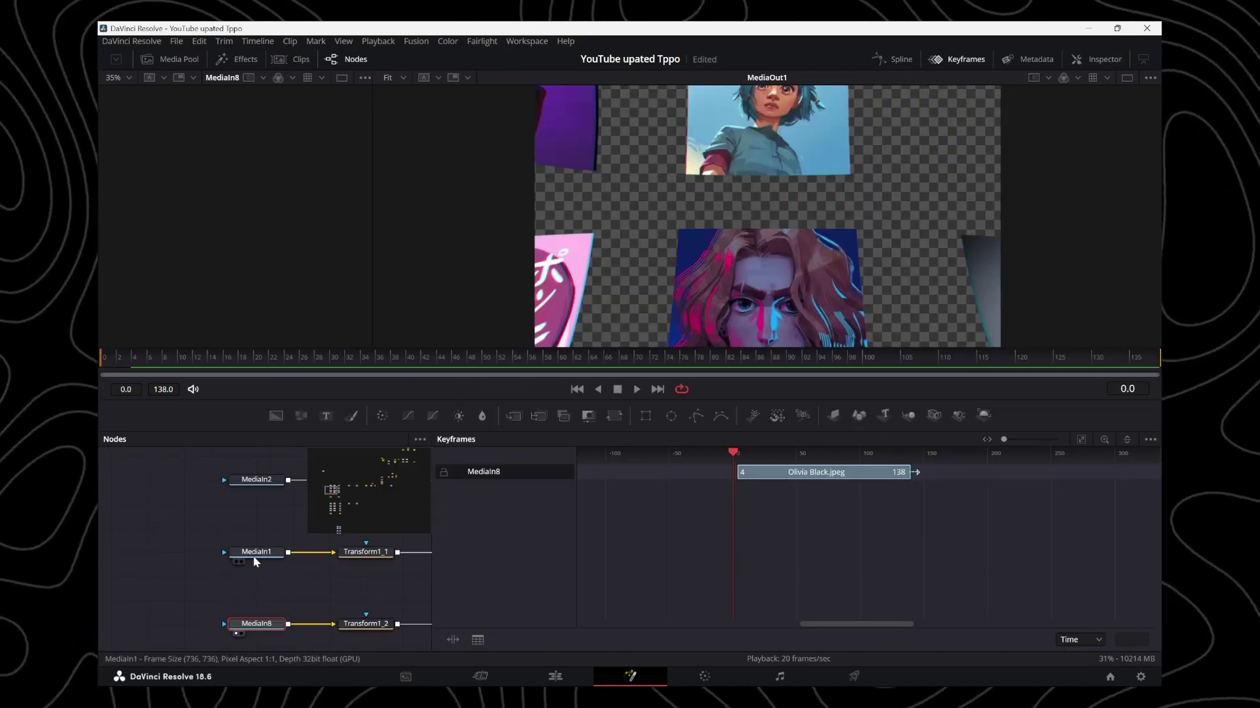
click(236, 563)
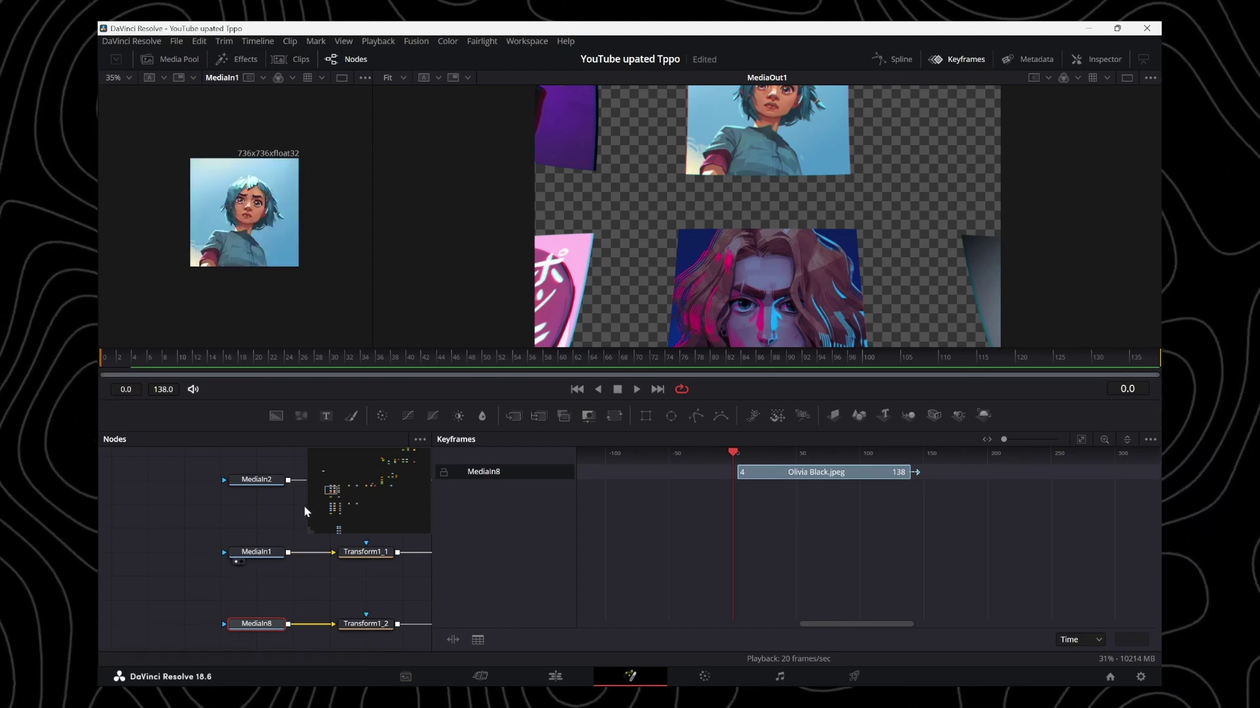
click(255, 551)
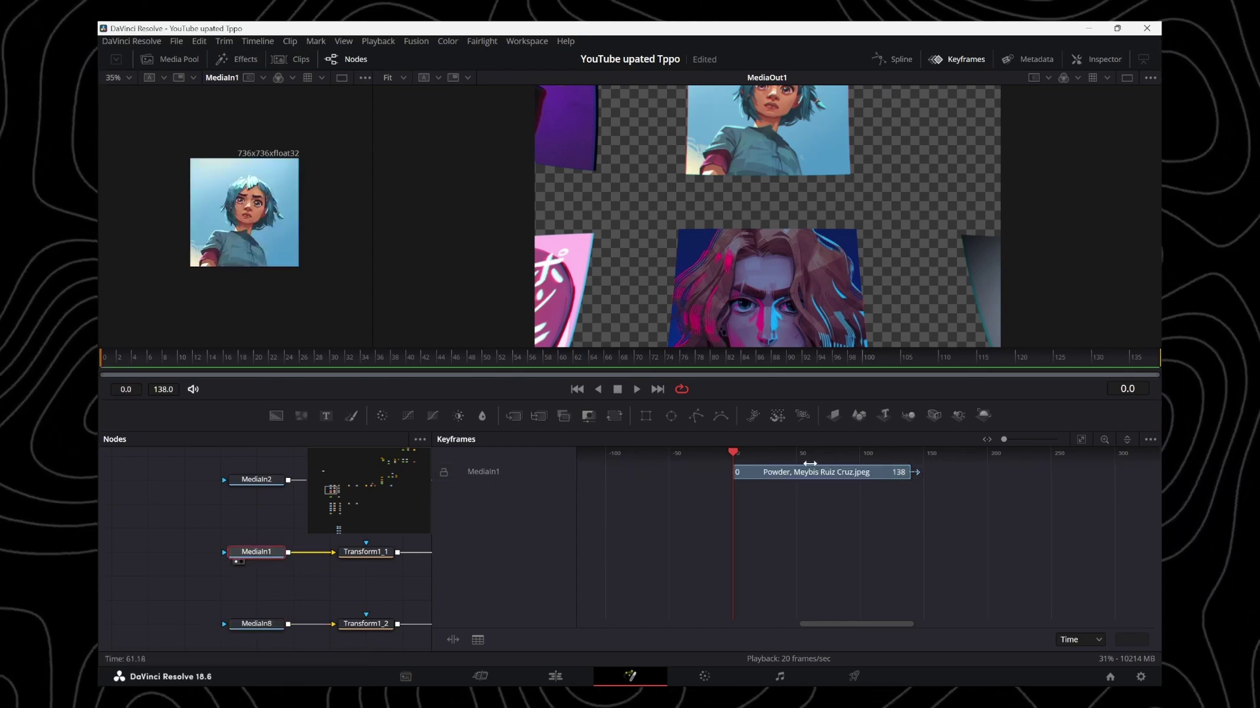
click(736, 472)
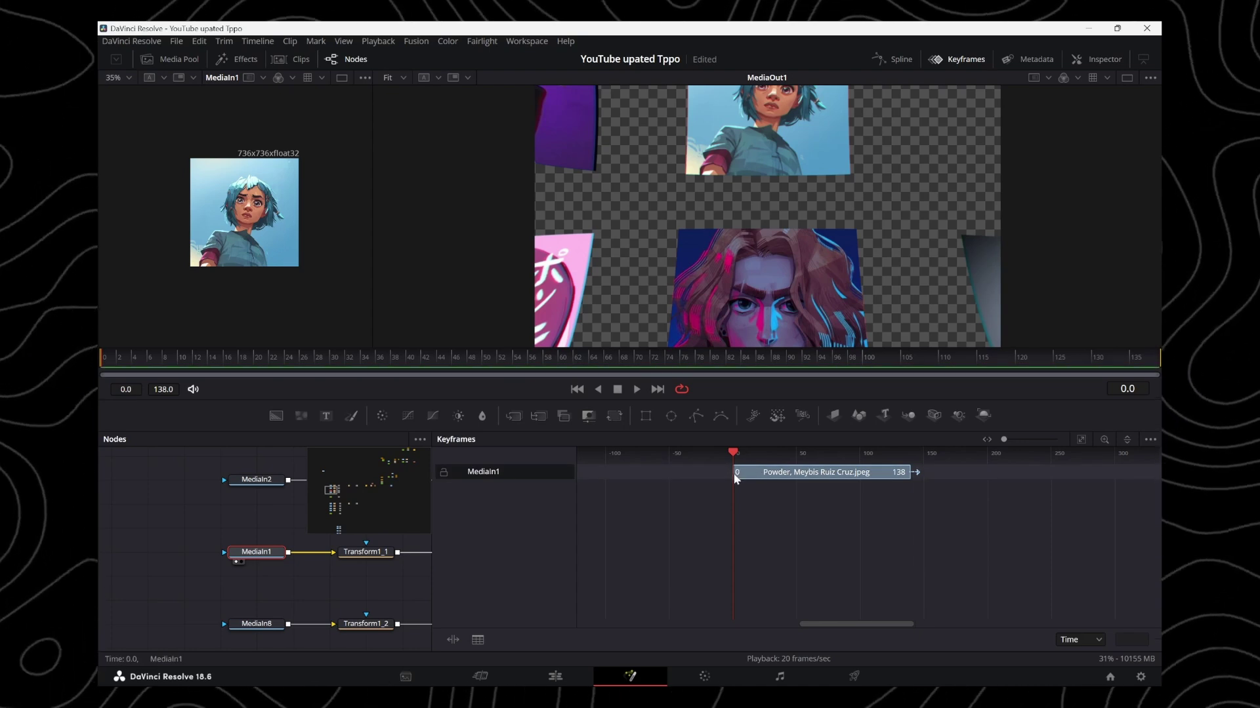
key(space)
drag(732, 473, 737, 474)
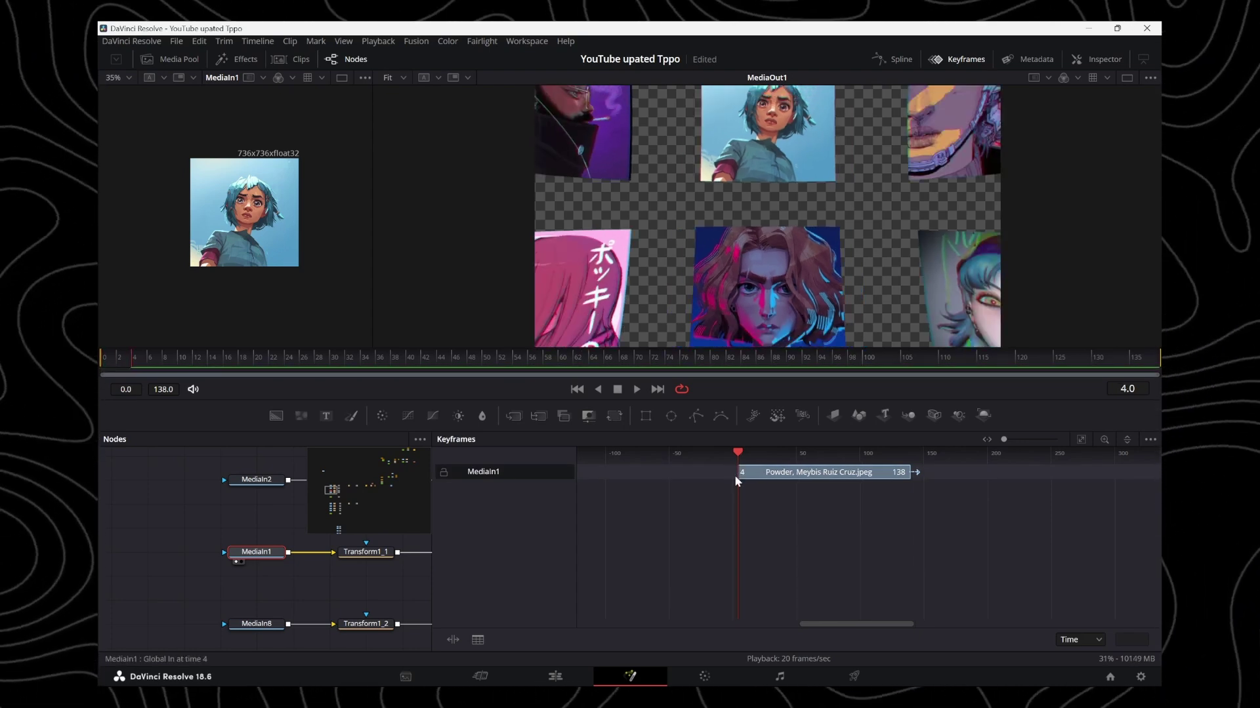
Move the MediaIn8 portrait clip's start to frame 8
scroll(266, 569, down, 2)
click(263, 590)
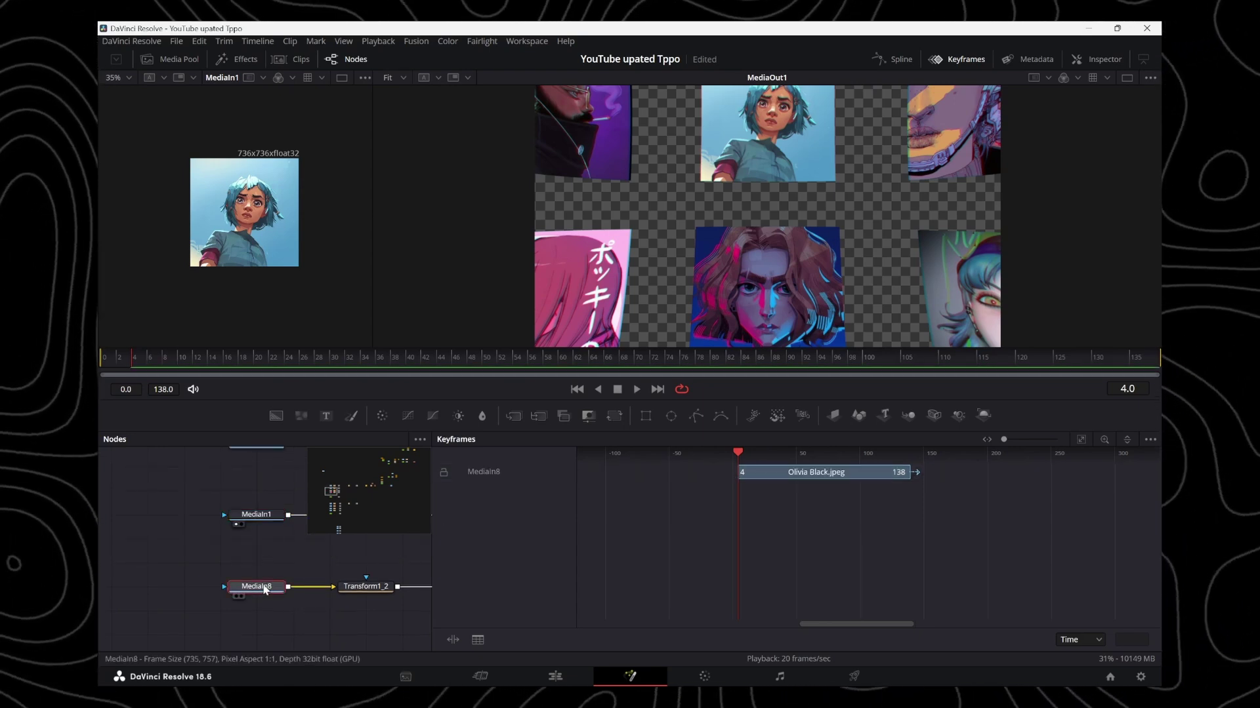
click(736, 482)
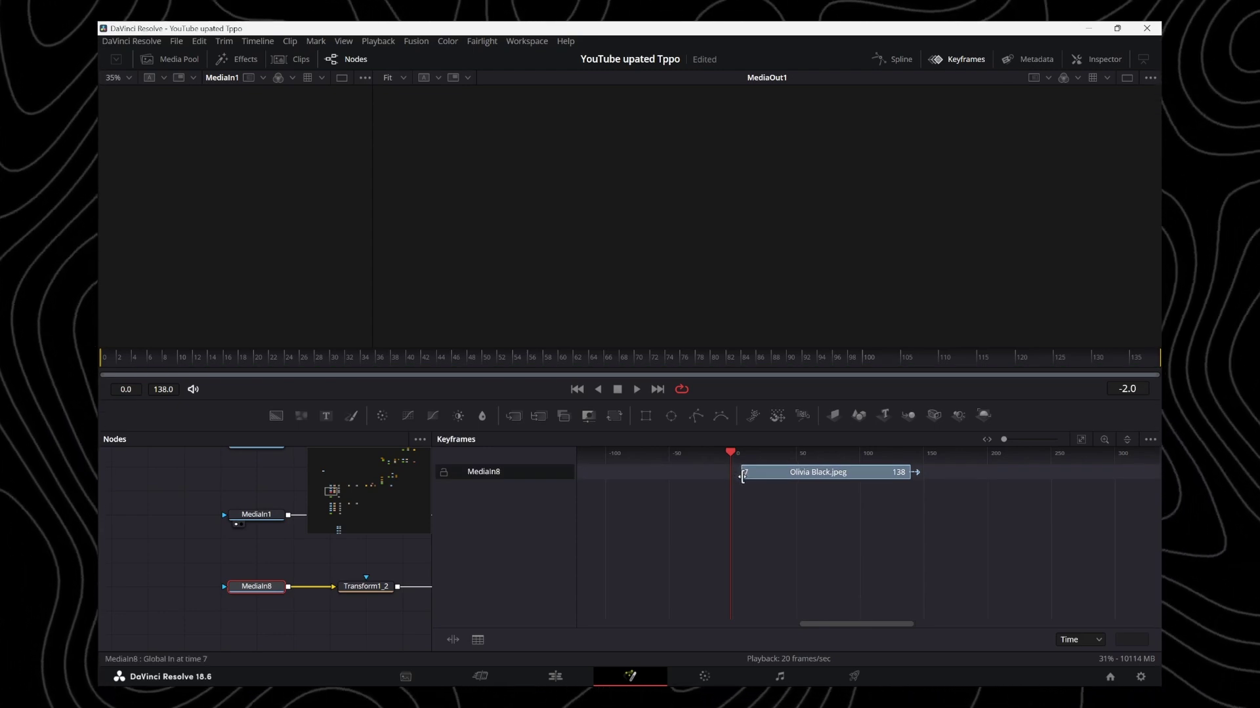
drag(730, 486, 742, 492)
scroll(759, 248, down, 2)
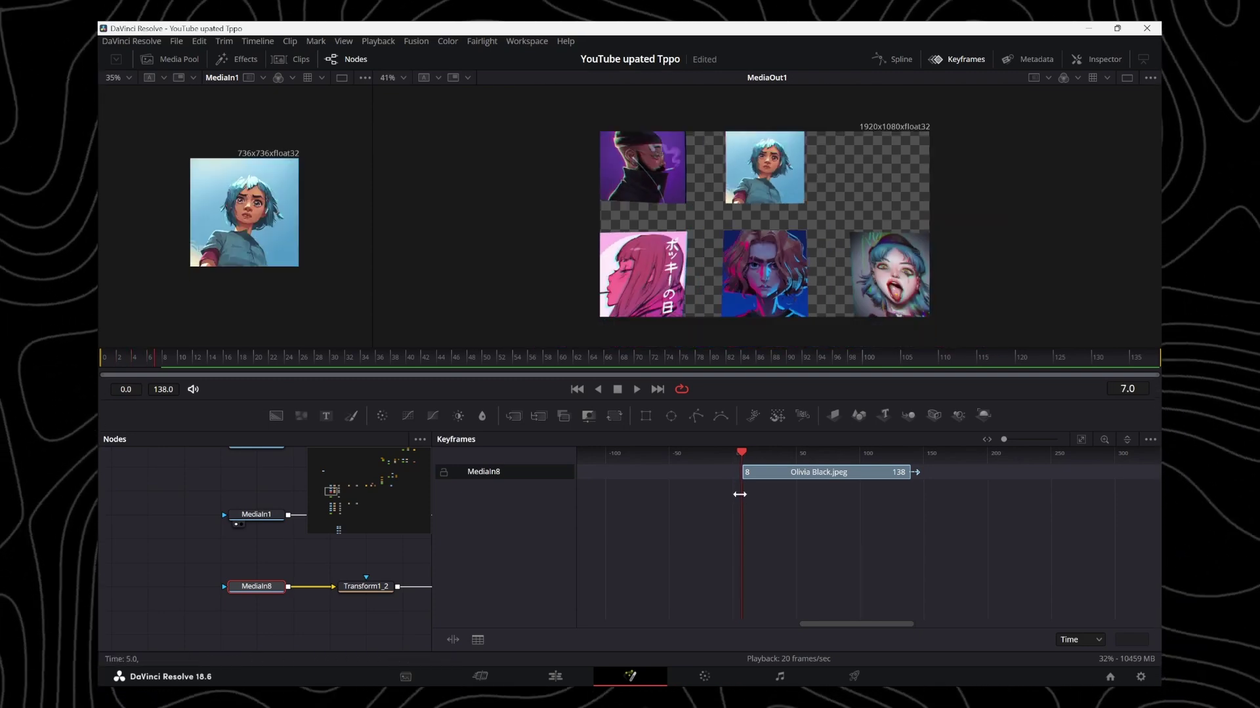